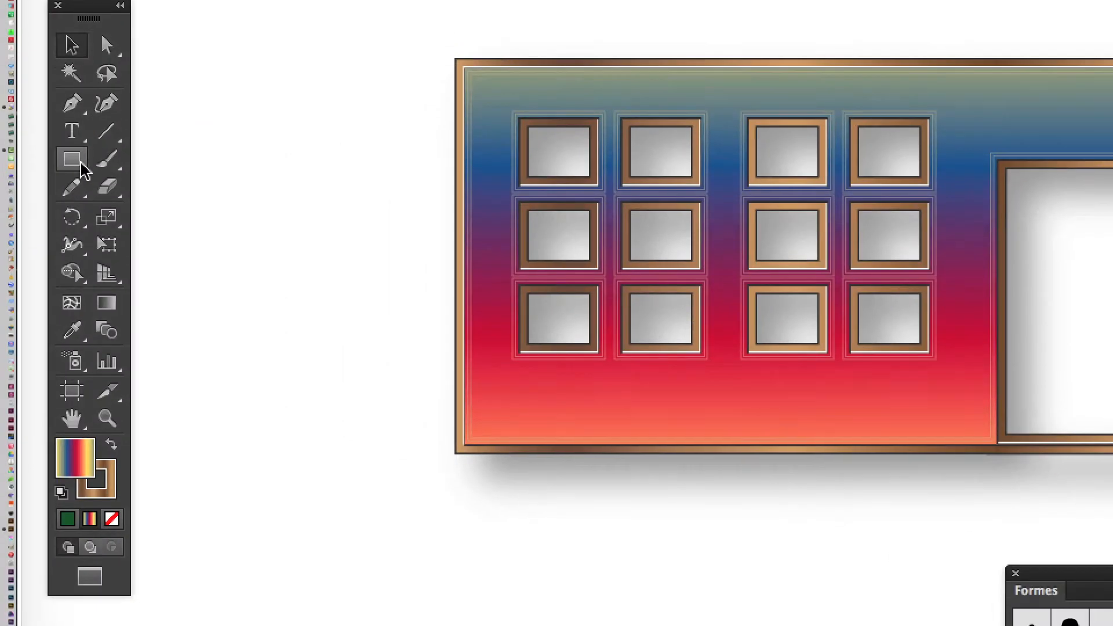
# Draw a circle about 5.8 mm in diameter to the left of the building façade with the Ellipse tool
pyautogui.moveTo(82, 170); pyautogui.dragTo(168, 218)
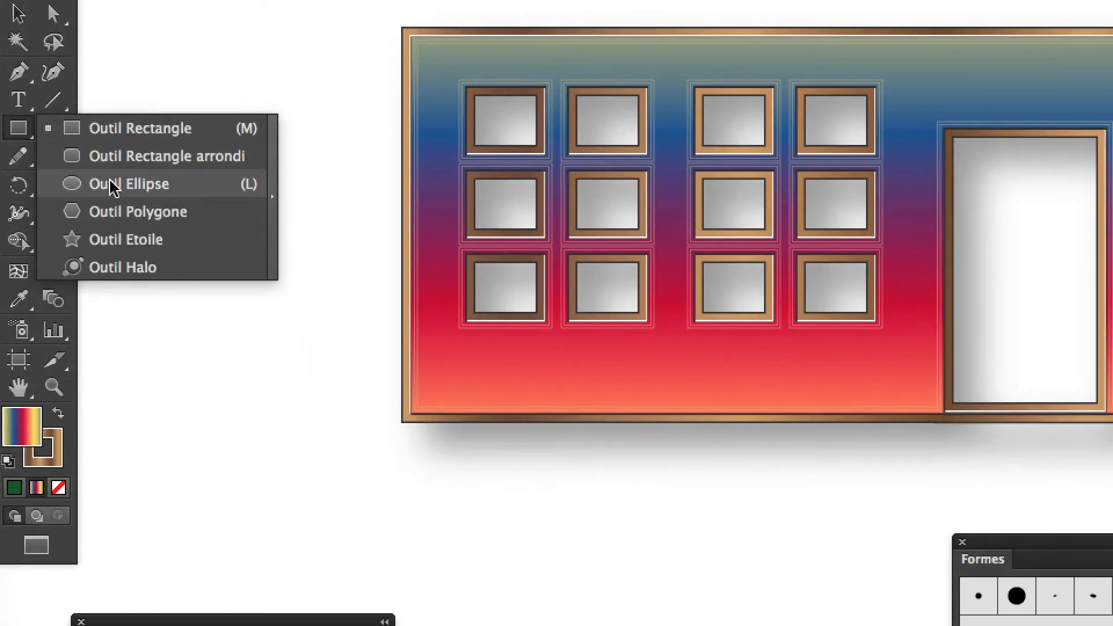
pyautogui.moveTo(113, 187); pyautogui.dragTo(114, 186)
pyautogui.moveTo(209, 156); pyautogui.dragTo(267, 216)
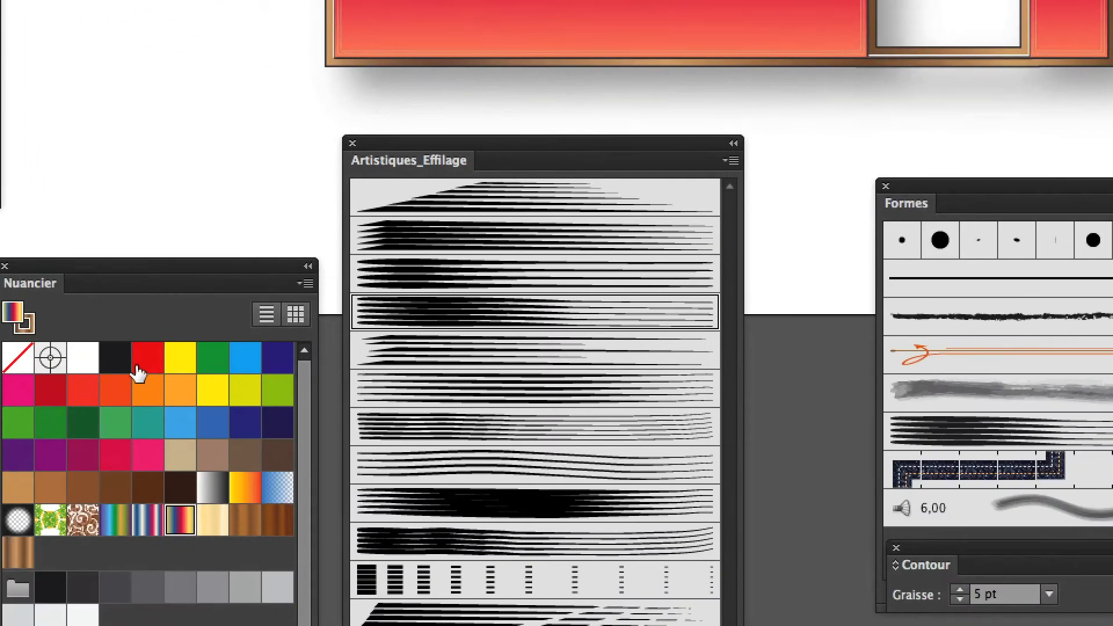
# Give the new circle a plain yellow-green fill and no stroke
pyautogui.click(183, 625)
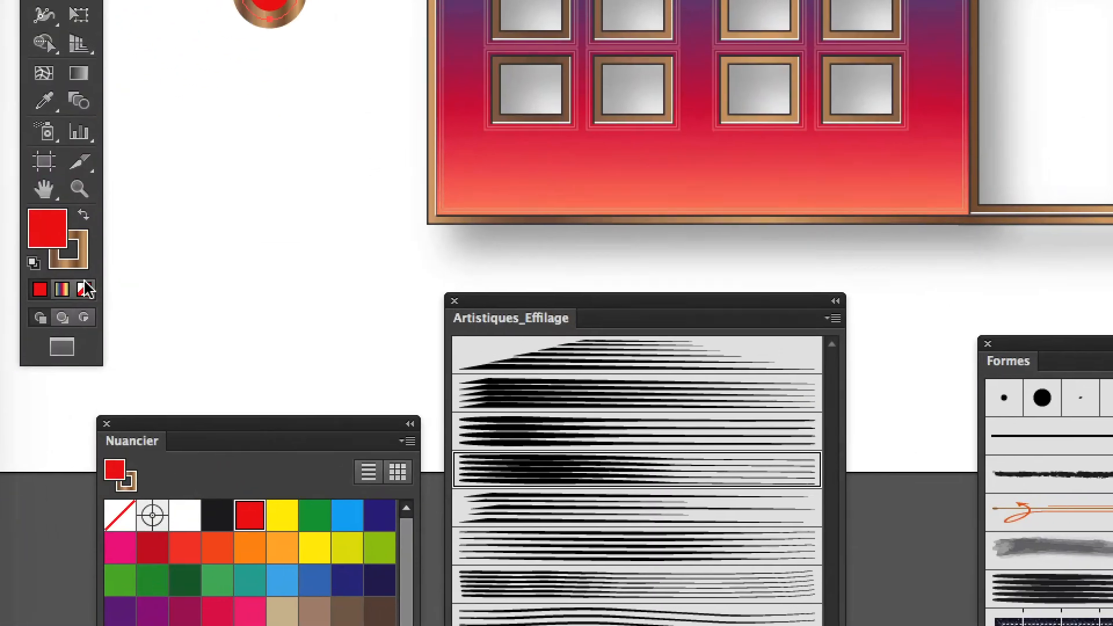
pyautogui.click(87, 290)
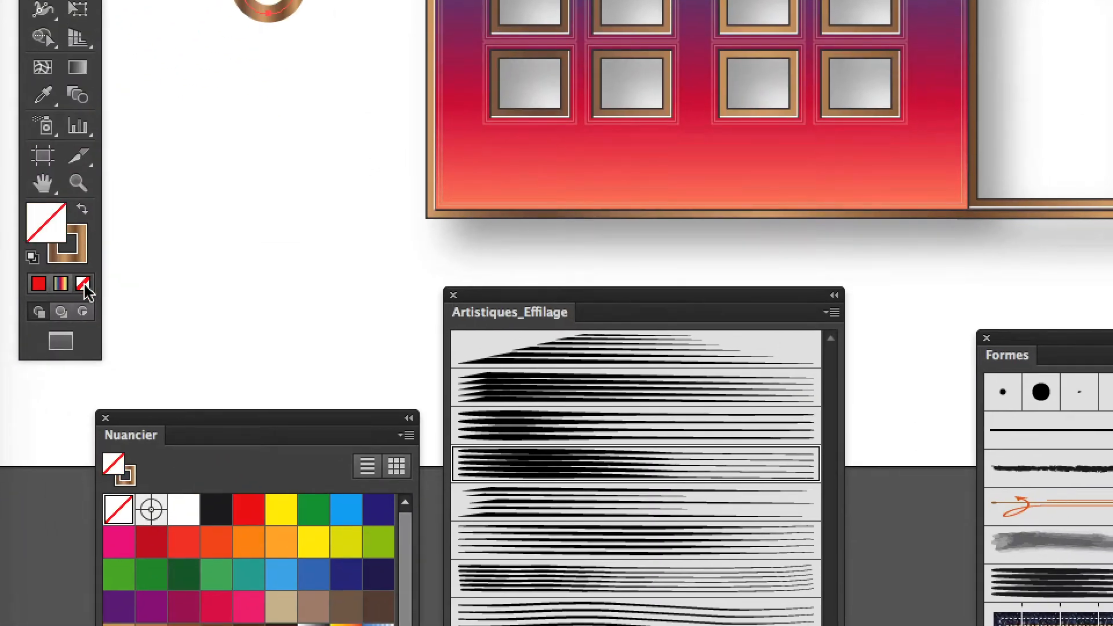
pyautogui.click(85, 266)
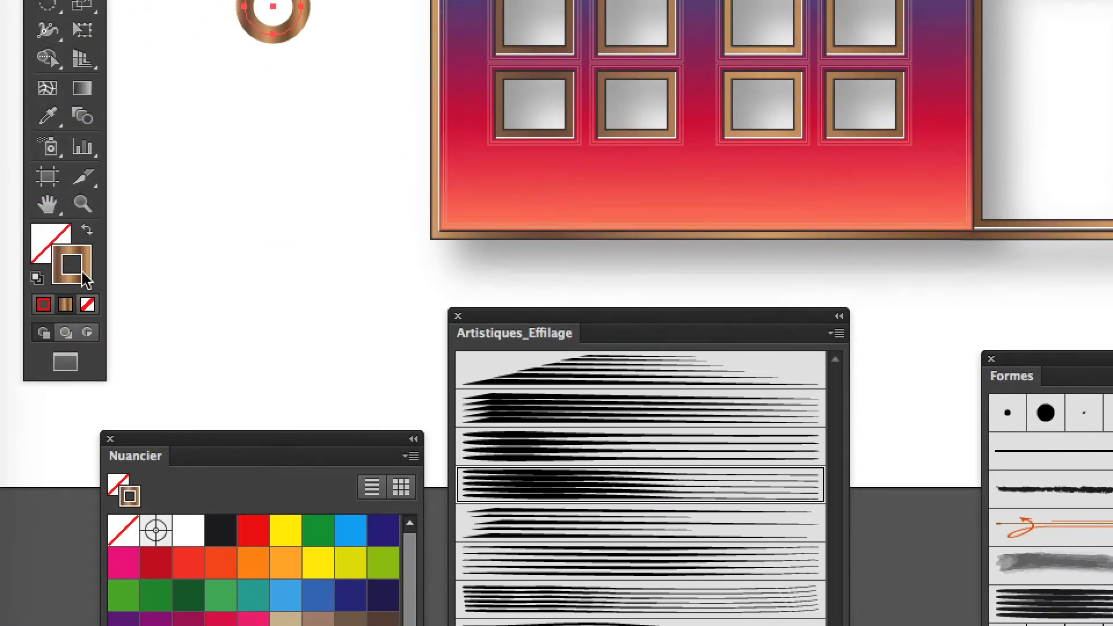
pyautogui.click(87, 230)
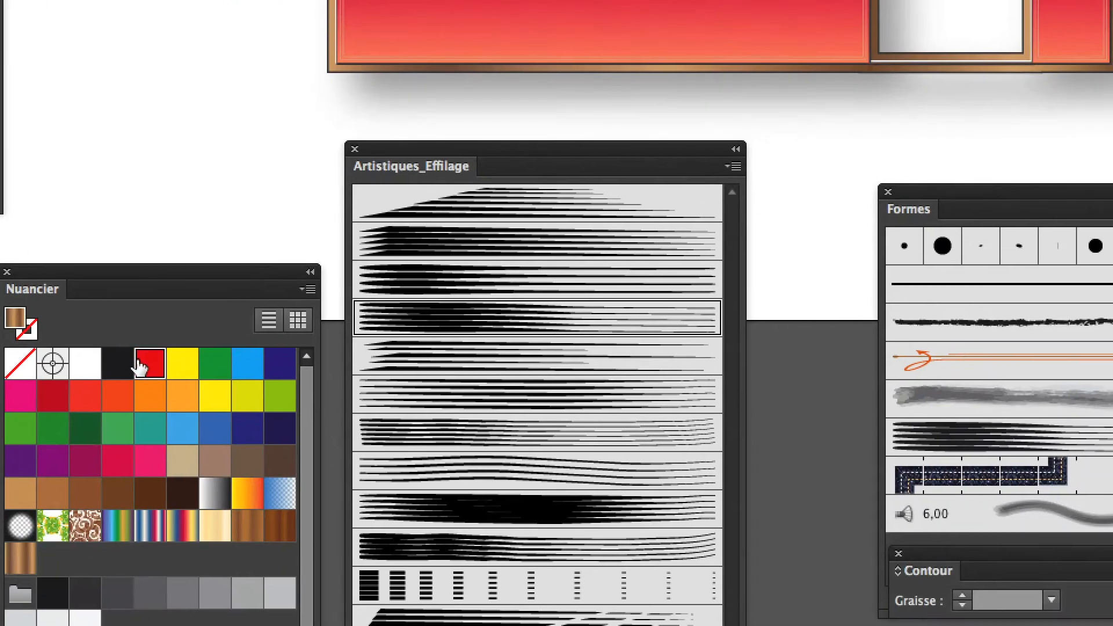
pyautogui.click(140, 367)
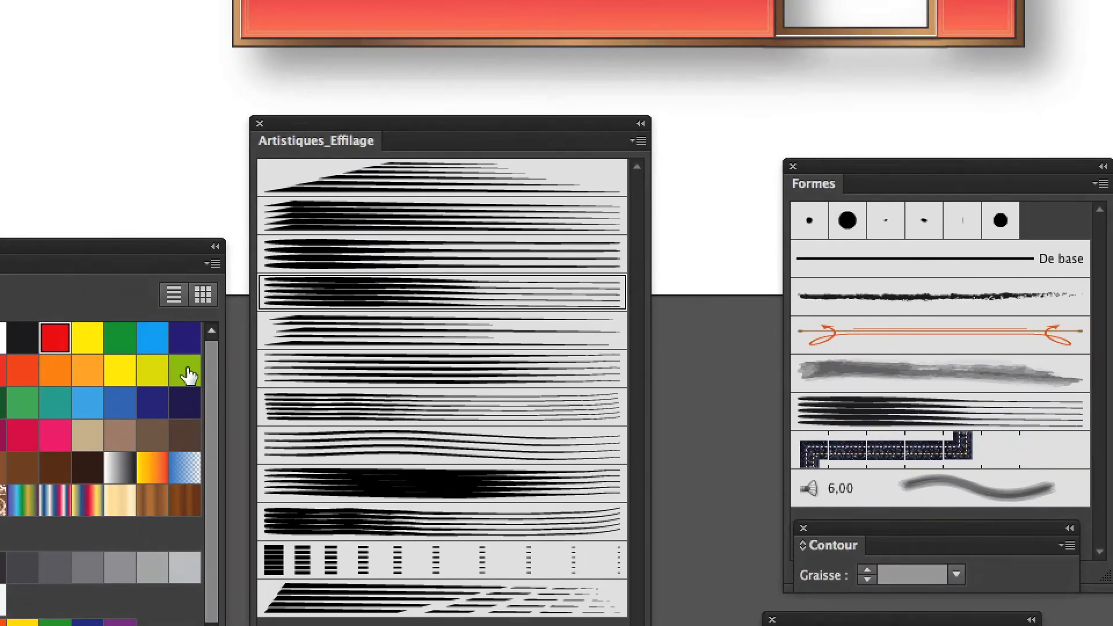
pyautogui.click(189, 376)
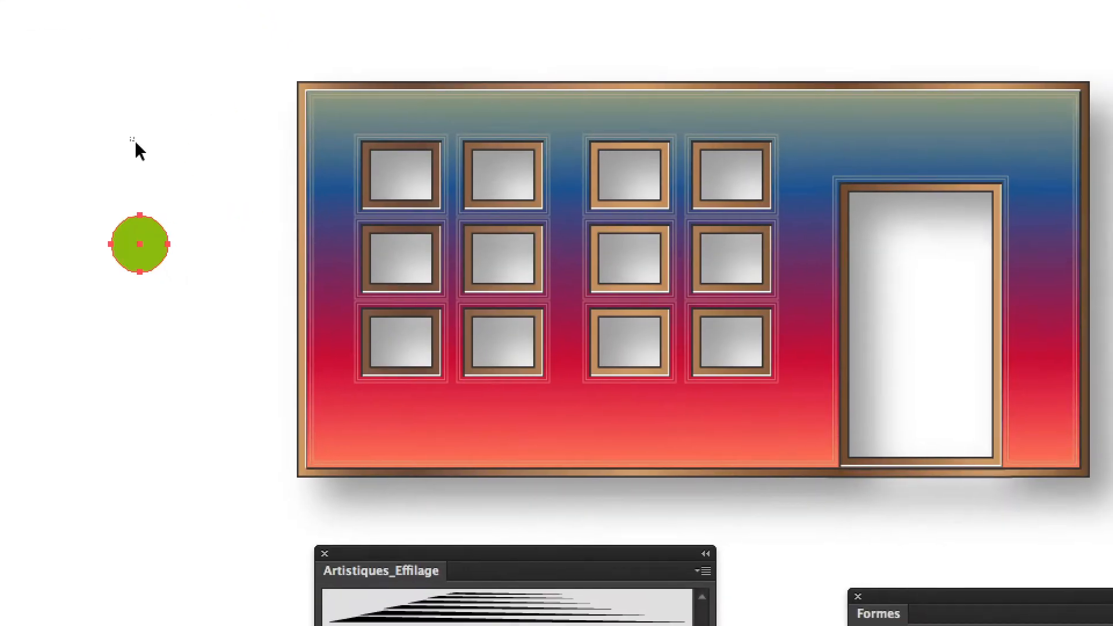
# Select the green circle and cut it from the artwork
pyautogui.click(135, 143)
pyautogui.moveTo(151, 248); pyautogui.dragTo(204, 281)
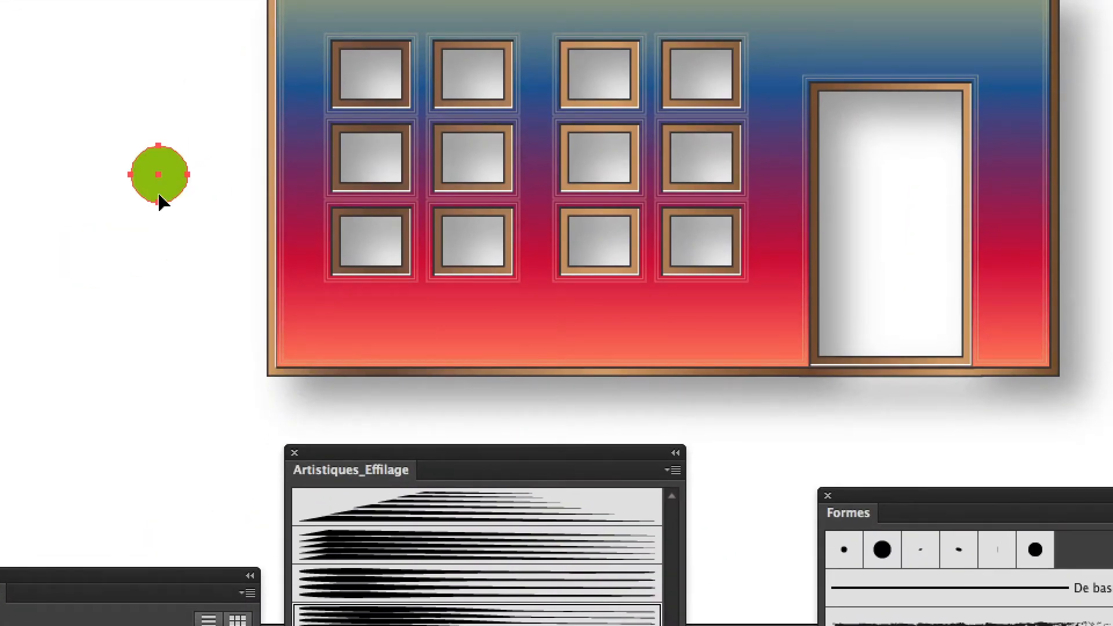
pyautogui.press('Delete')
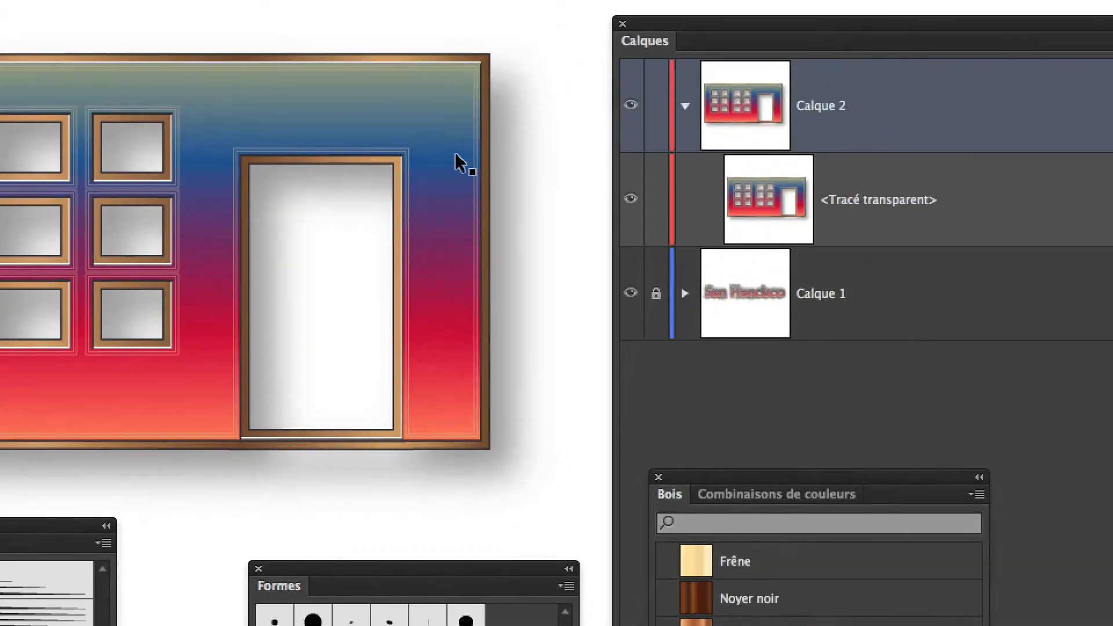
# Select the façade's compound path and isolate it for editing
pyautogui.click(1025, 75)
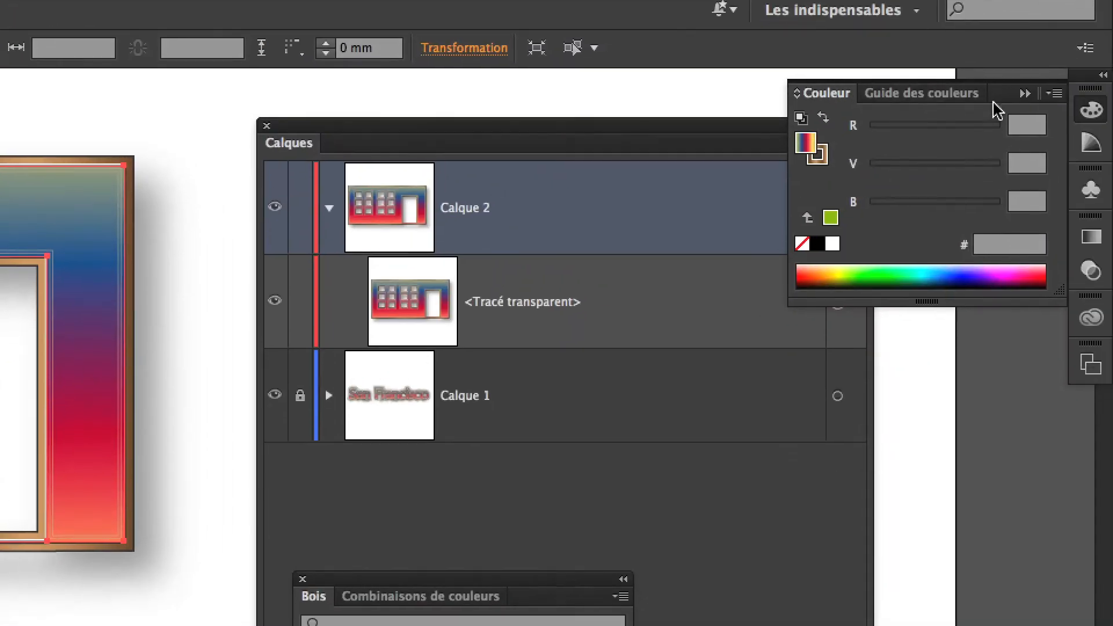
pyautogui.click(1025, 104)
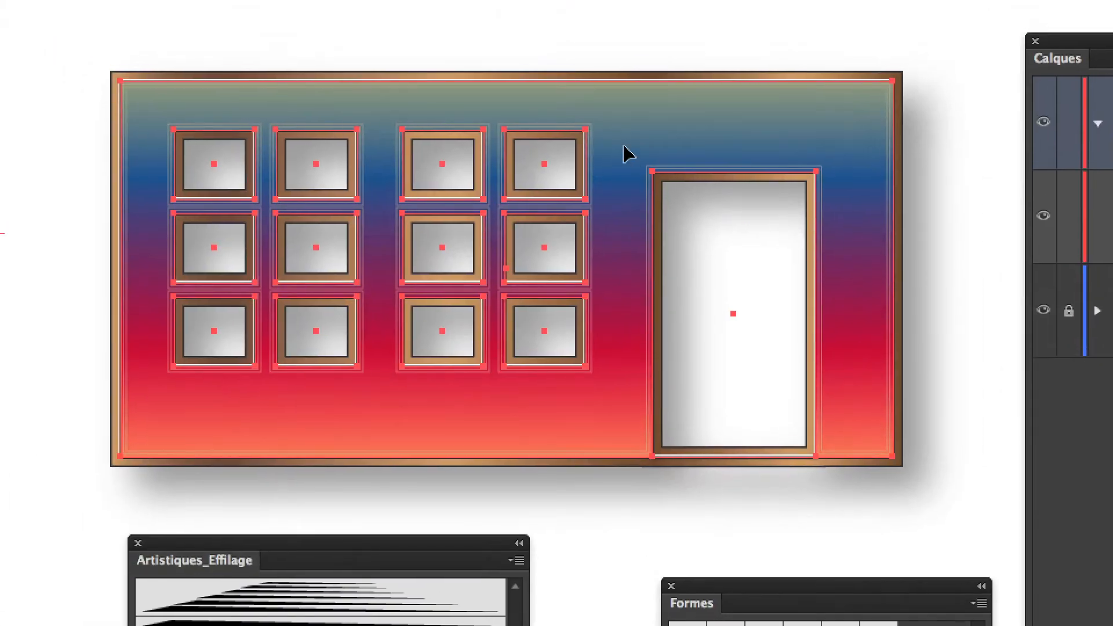
pyautogui.rightClick(627, 152)
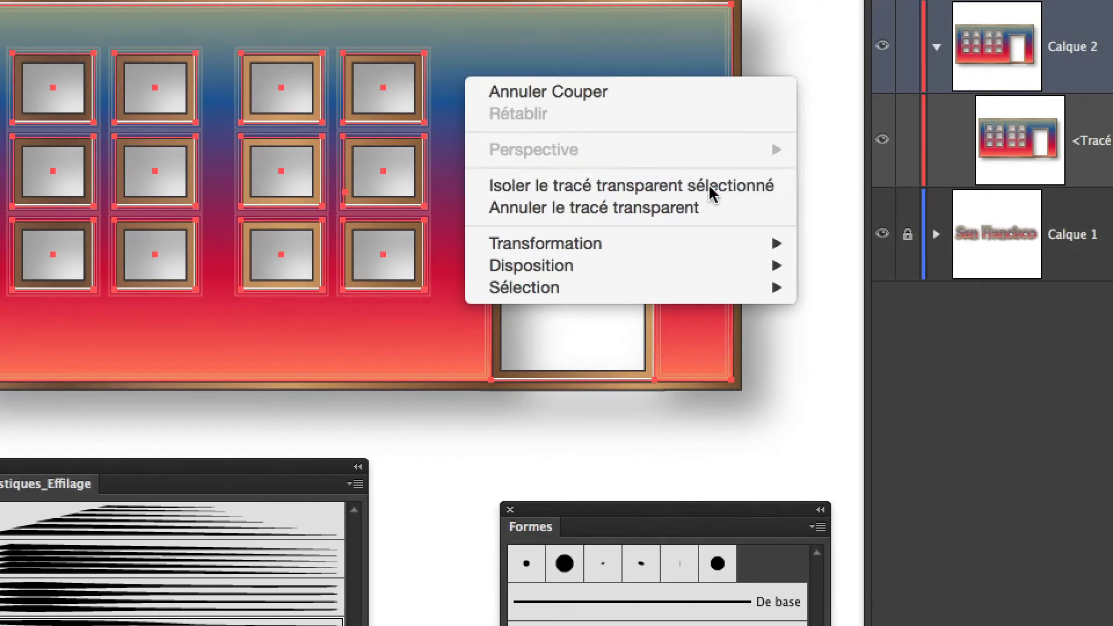
pyautogui.click(713, 192)
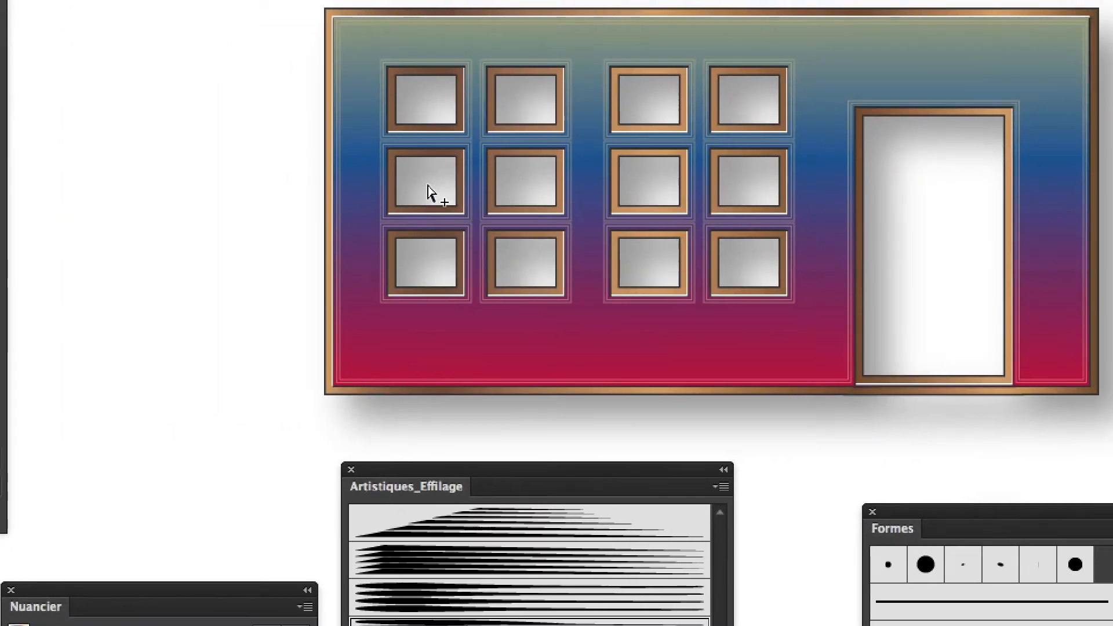
# Paste the circle into the isolated compound path and place it on the wall just above the door
pyautogui.scroll(-1, 611, 168)
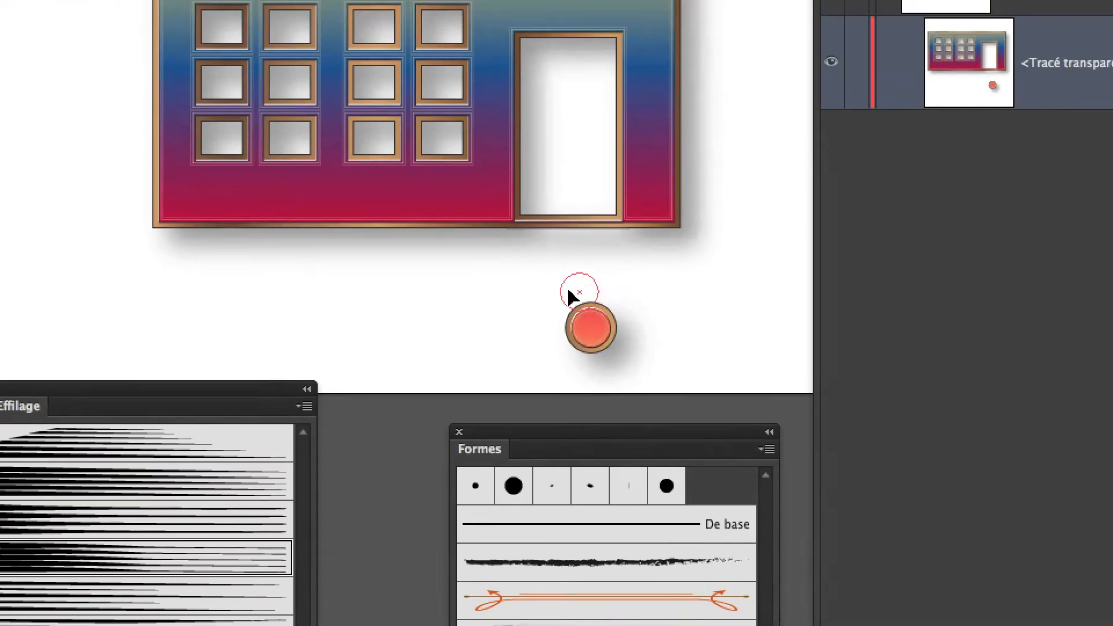
pyautogui.moveTo(571, 296); pyautogui.dragTo(494, 236)
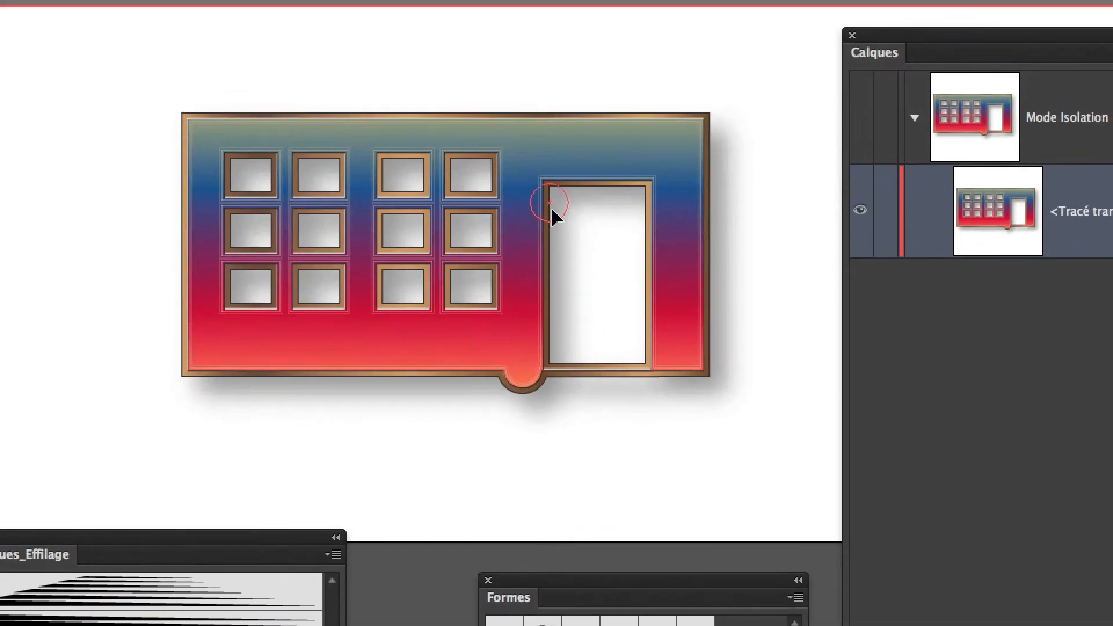
pyautogui.press('super+z')
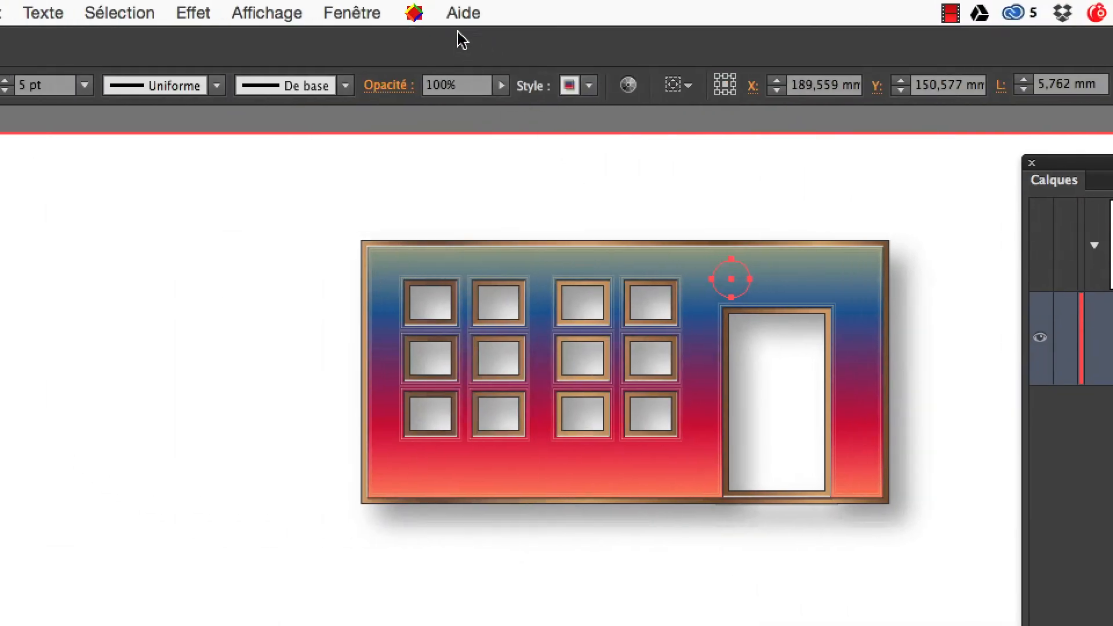
# Show all object options (Options d'objet) and reverse the circle's path direction to cut a round hole in the façade
pyautogui.click(419, 12)
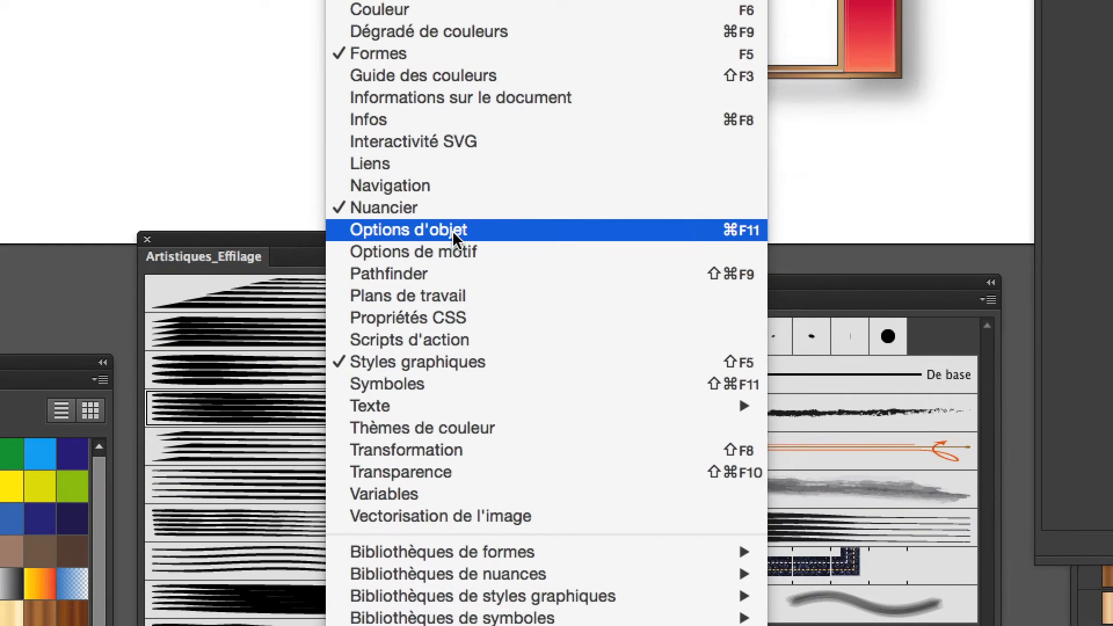
pyautogui.press('Escape')
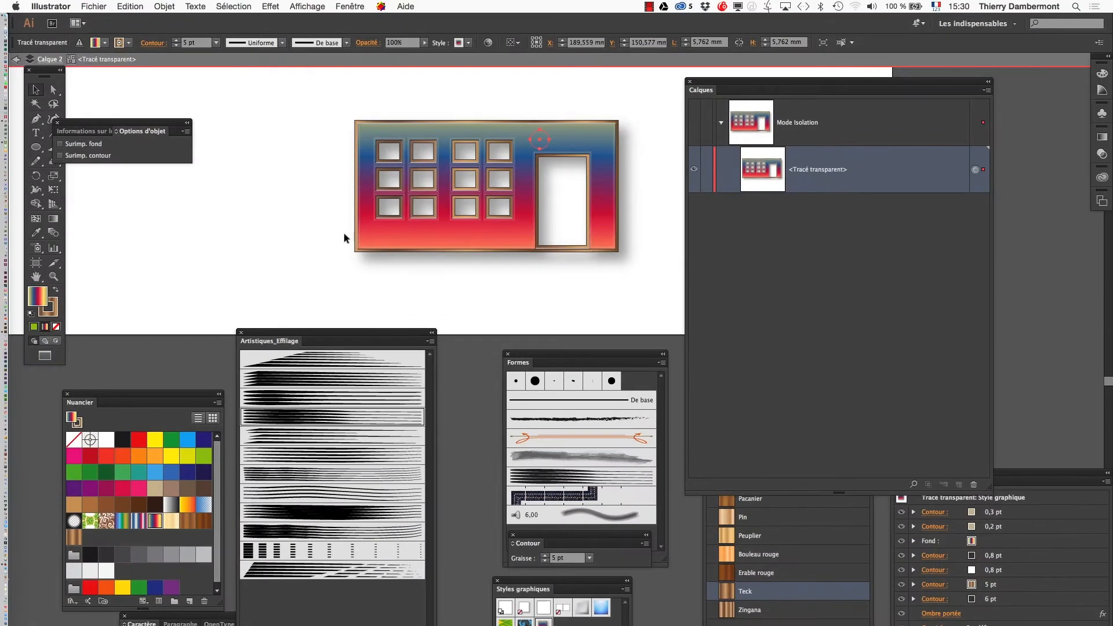
pyautogui.click(185, 132)
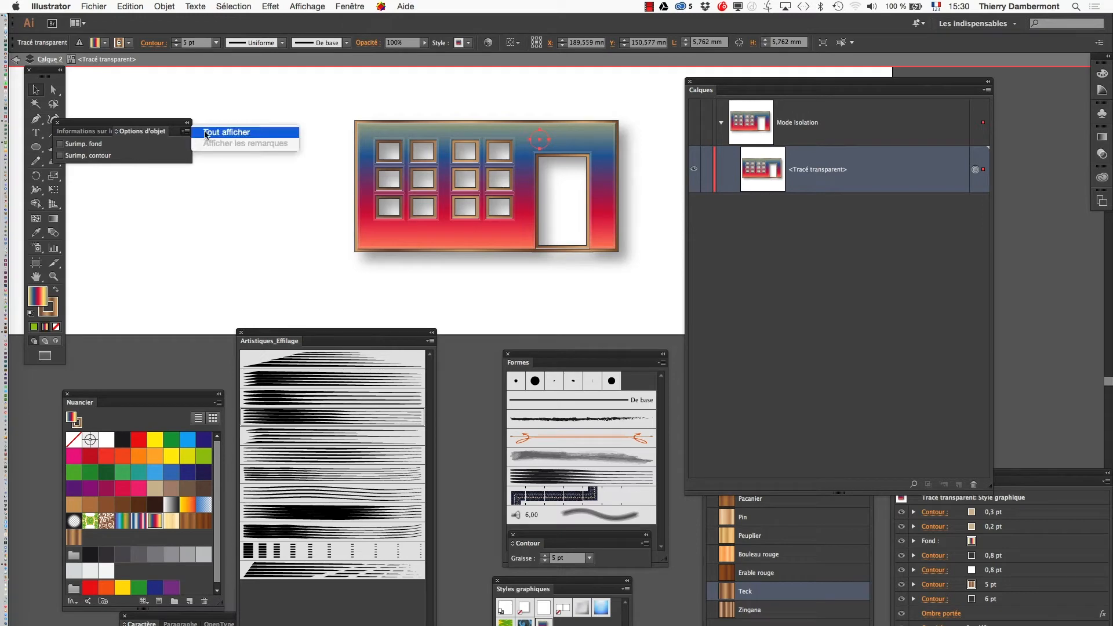
pyautogui.click(273, 129)
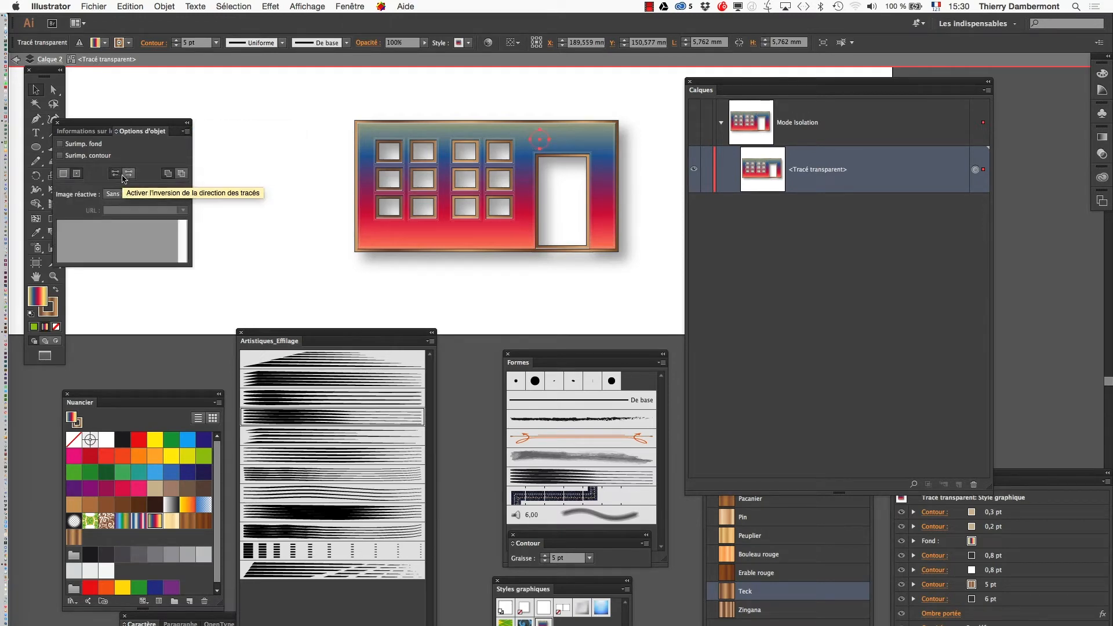
pyautogui.moveTo(118, 135); pyautogui.dragTo(344, 89)
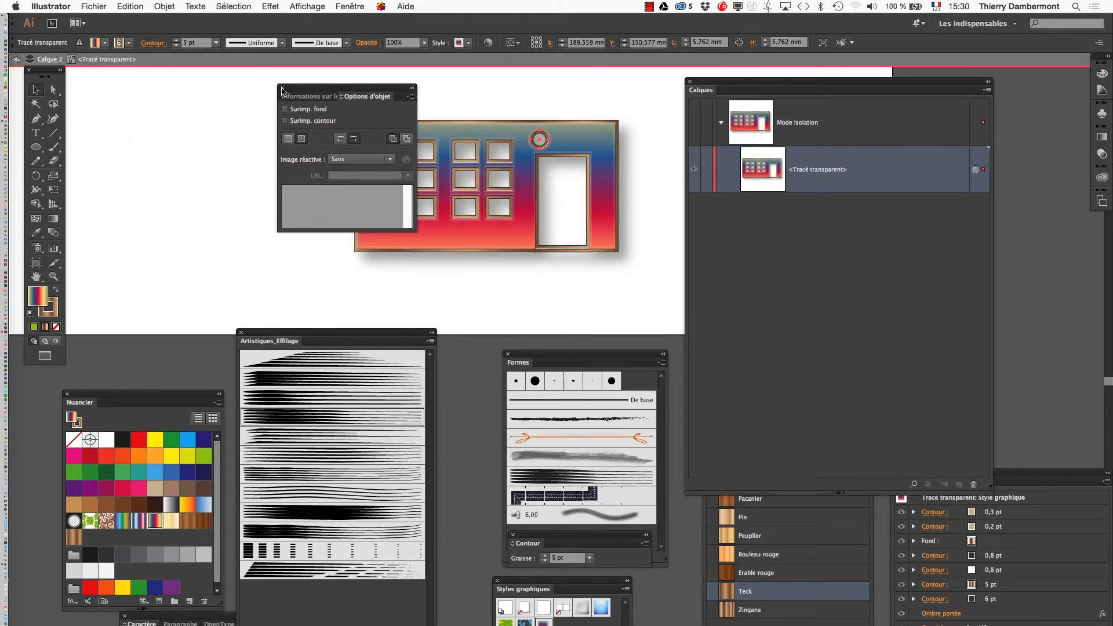
pyautogui.click(282, 89)
# Switch off the path direction reversal of the circle above the door in the object options
pyautogui.scroll(8, 554, 142)
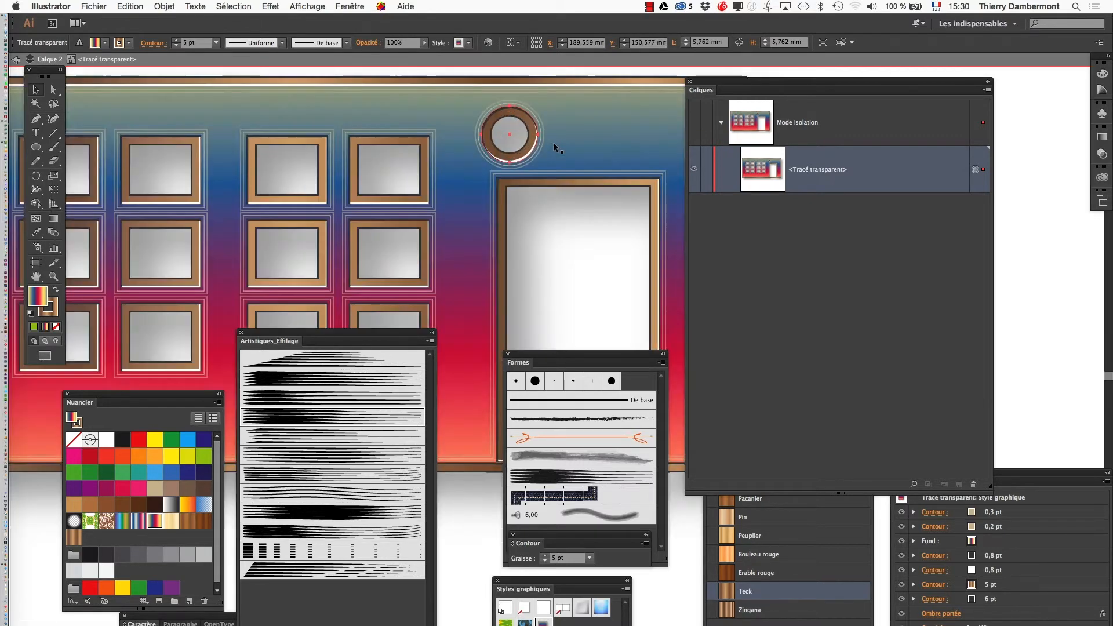
pyautogui.hscroll(5, 537, 145)
pyautogui.scroll(3, 538, 145)
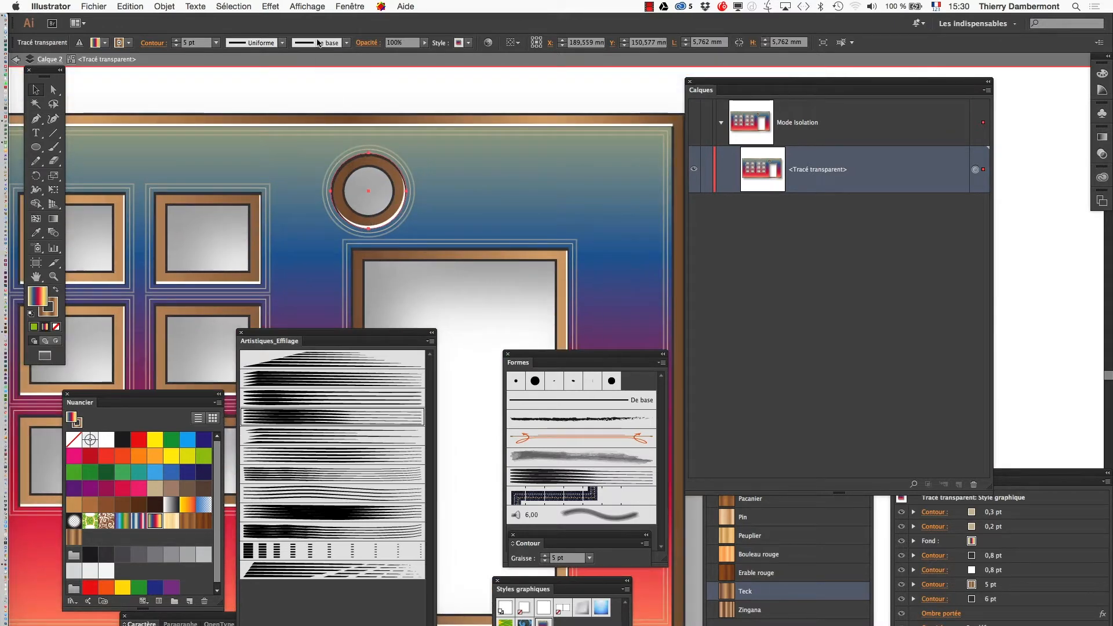
pyautogui.click(349, 5)
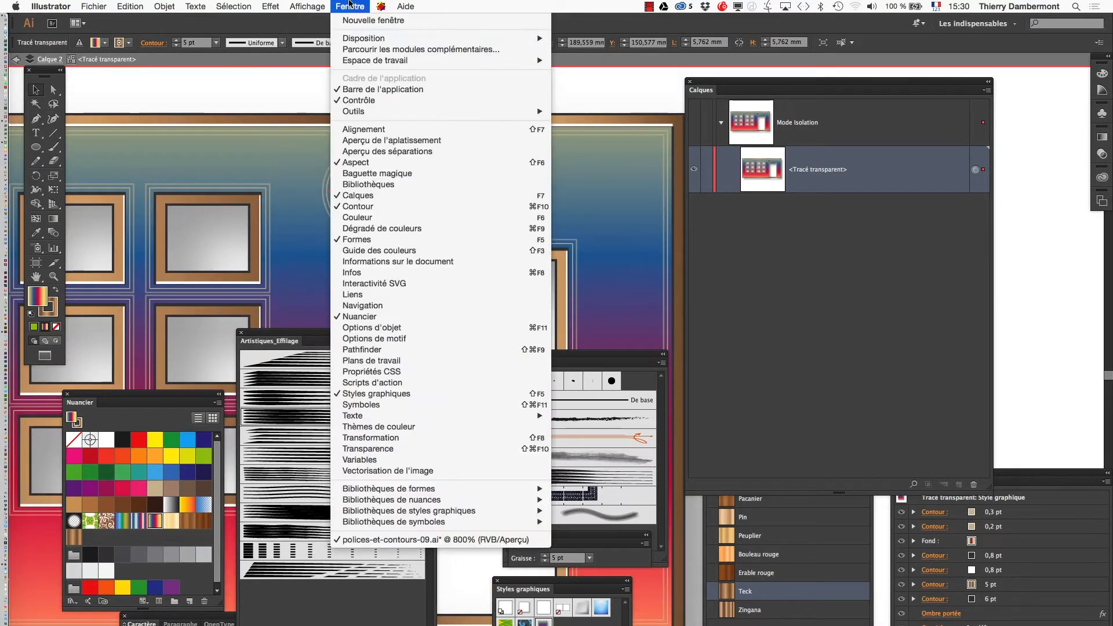
pyautogui.click(426, 328)
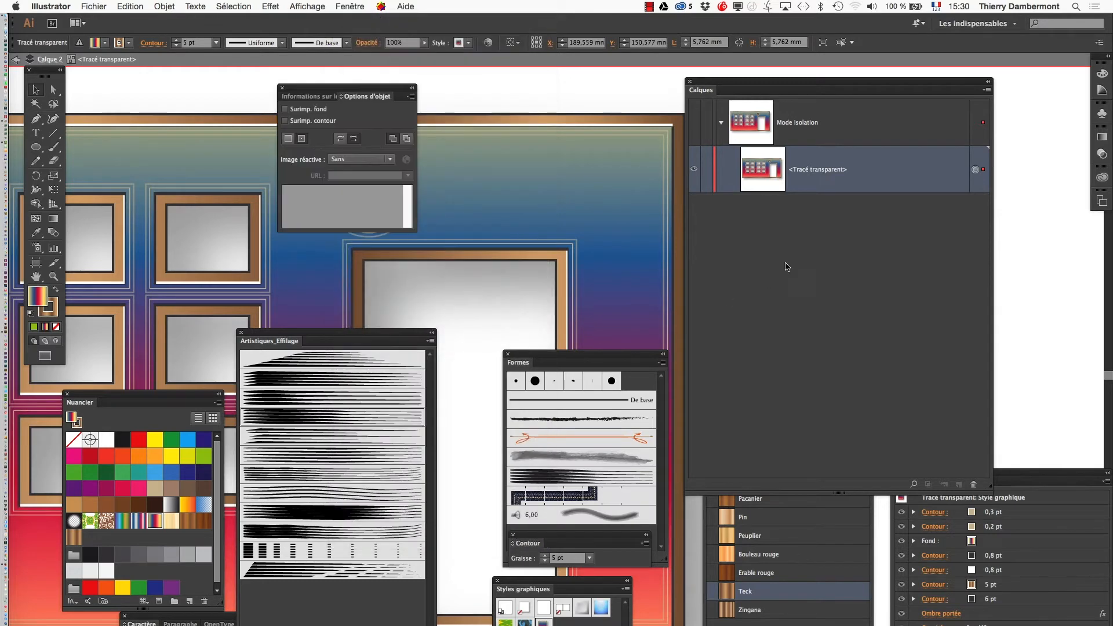
pyautogui.click(282, 90)
# Move the circle over the façade's upper edge, out above it, and back onto the wall at about X 192.6 mm, Y 149.7 mm
pyautogui.moveTo(369, 124); pyautogui.dragTo(385, 97)
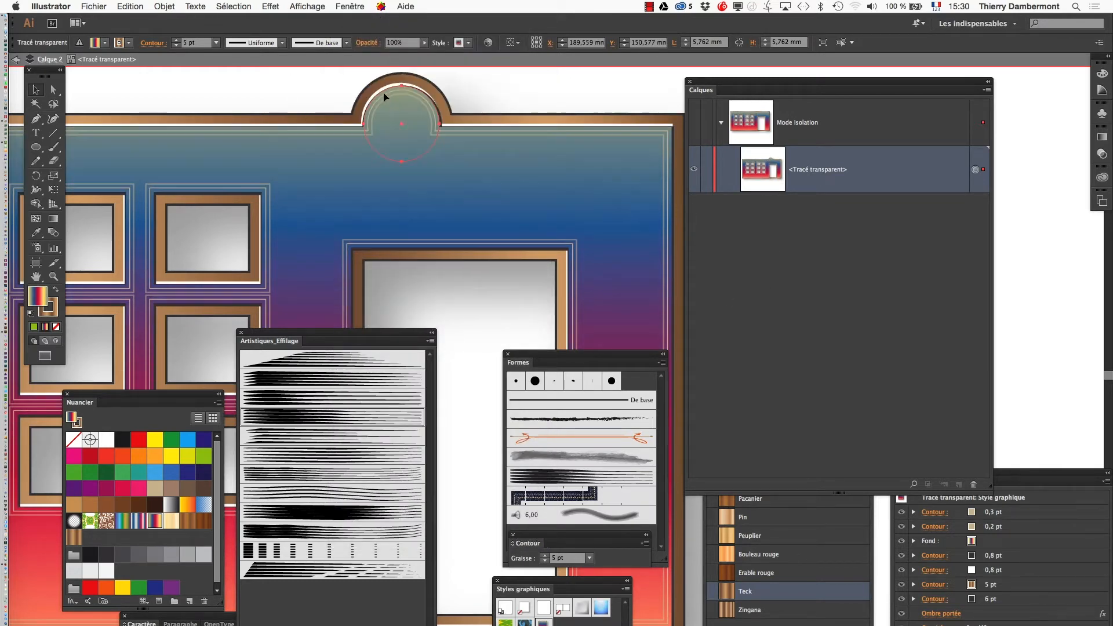
pyautogui.scroll(1, 443, 112)
pyautogui.moveTo(467, 212); pyautogui.dragTo(467, 295)
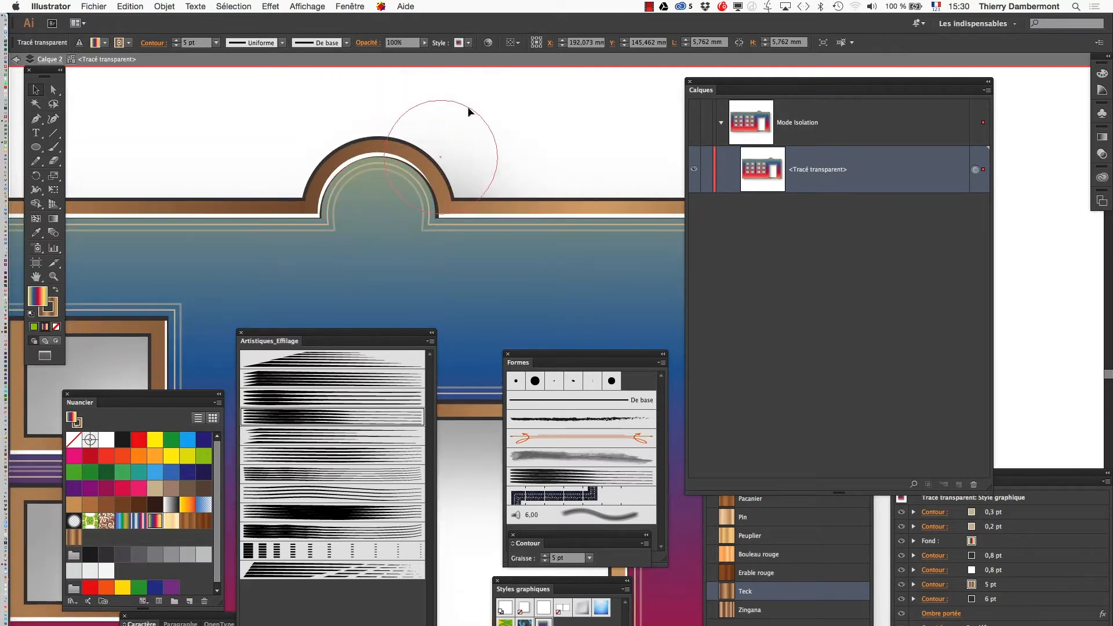
pyautogui.moveTo(480, 86); pyautogui.dragTo(481, 87)
pyautogui.moveTo(513, 151); pyautogui.dragTo(509, 184)
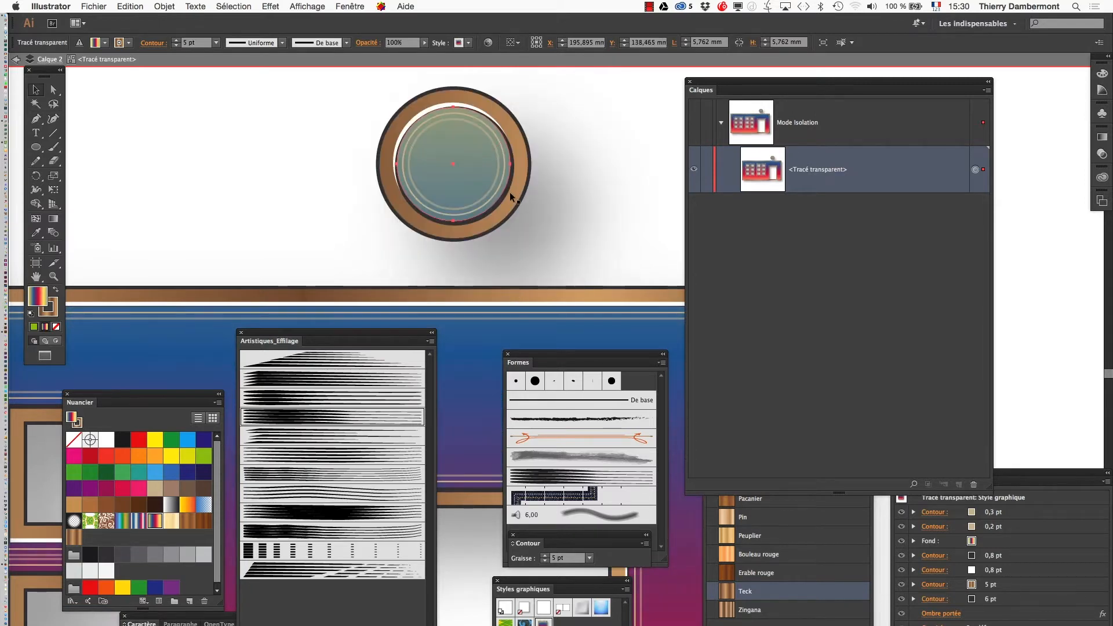
pyautogui.moveTo(429, 203); pyautogui.dragTo(451, 168)
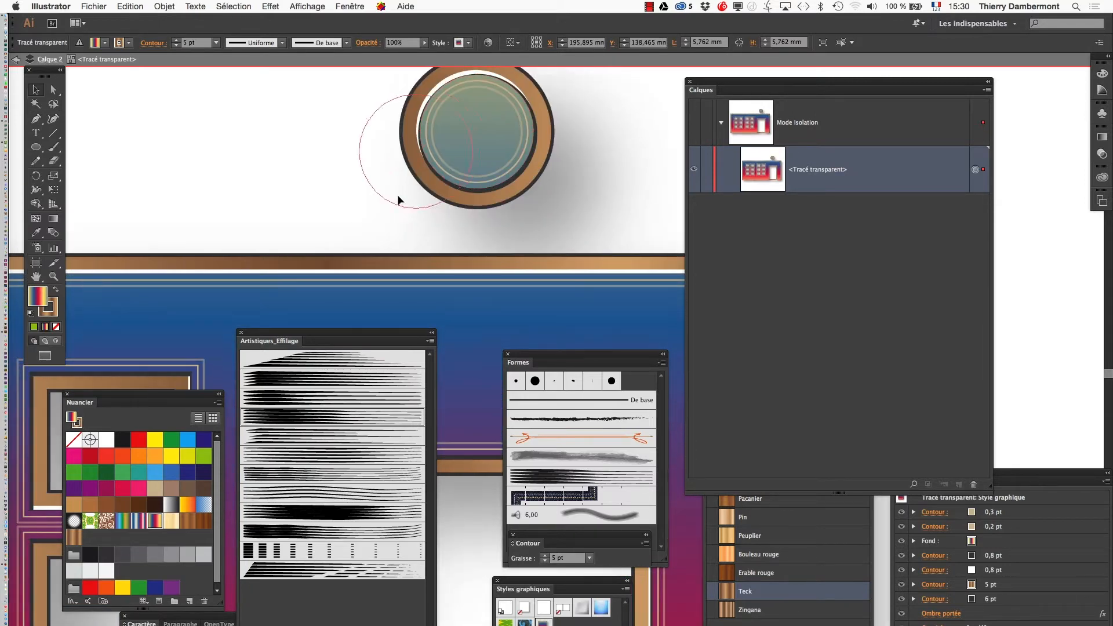
pyautogui.moveTo(351, 251); pyautogui.dragTo(427, 258)
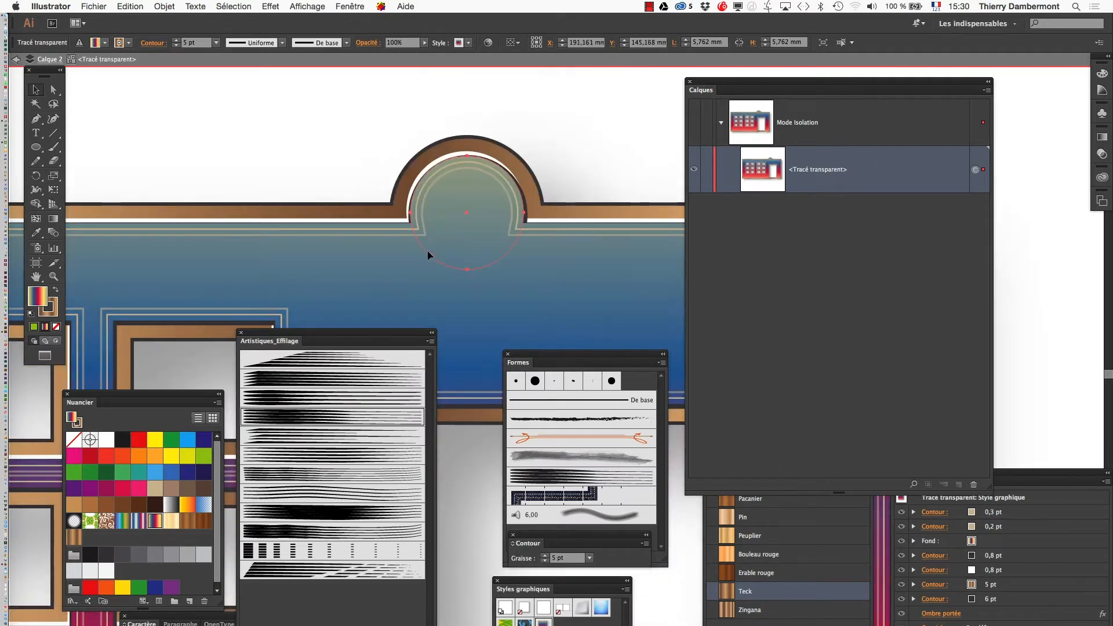
pyautogui.moveTo(454, 343); pyautogui.dragTo(455, 343)
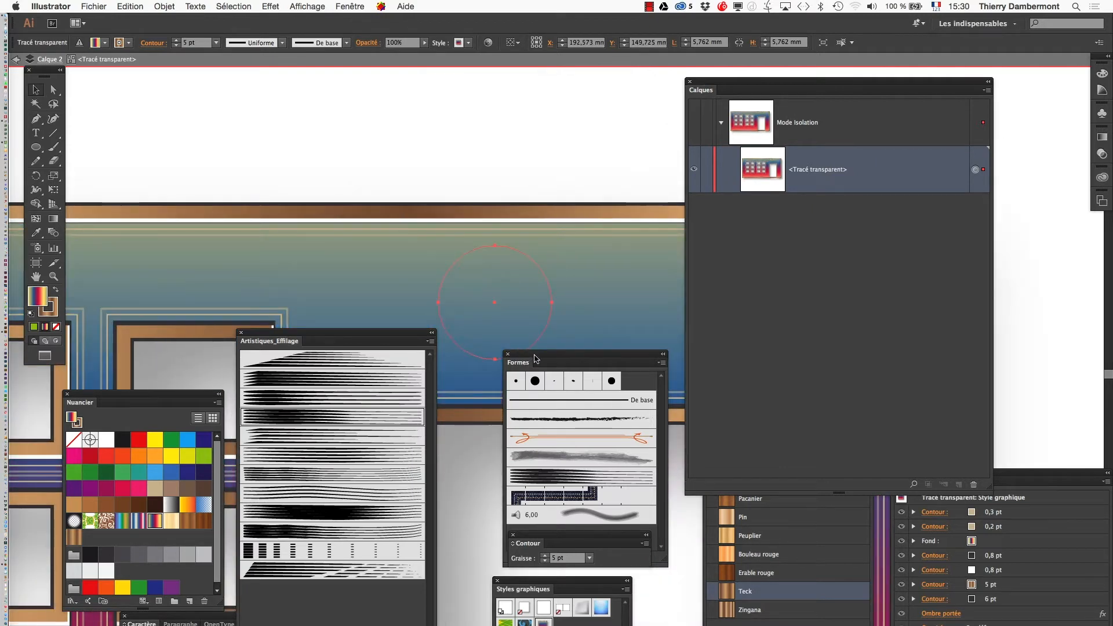
# Clear the Formes and Artistiques_Effilage palettes away from the circle and show its object options (Options d'objet) again
pyautogui.moveTo(535, 358); pyautogui.dragTo(638, 358)
pyautogui.moveTo(398, 337); pyautogui.dragTo(343, 411)
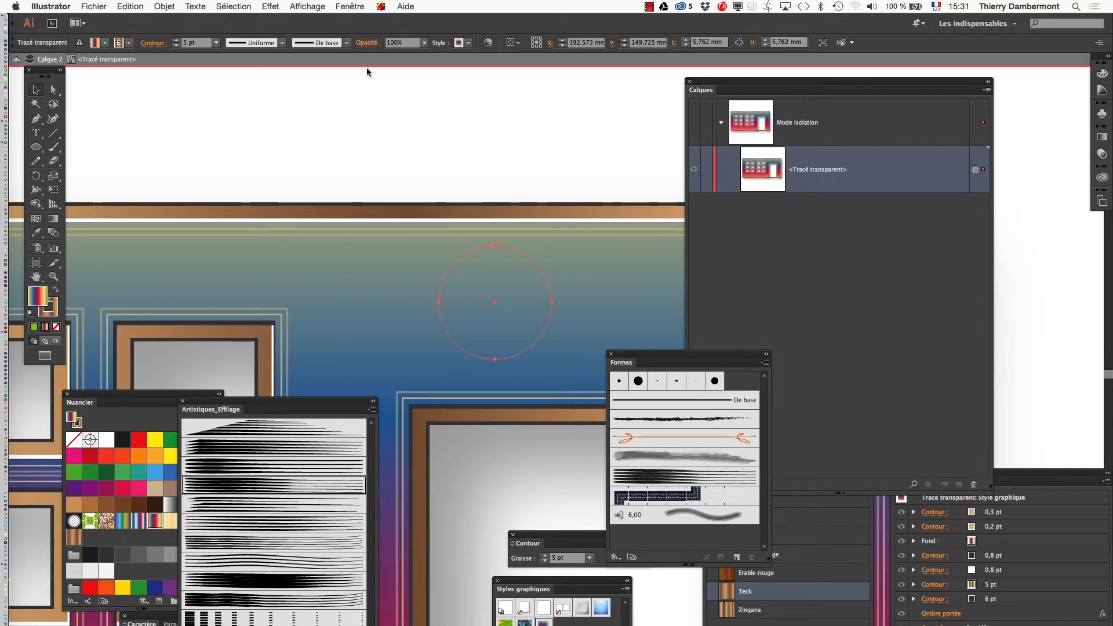
pyautogui.click(350, 7)
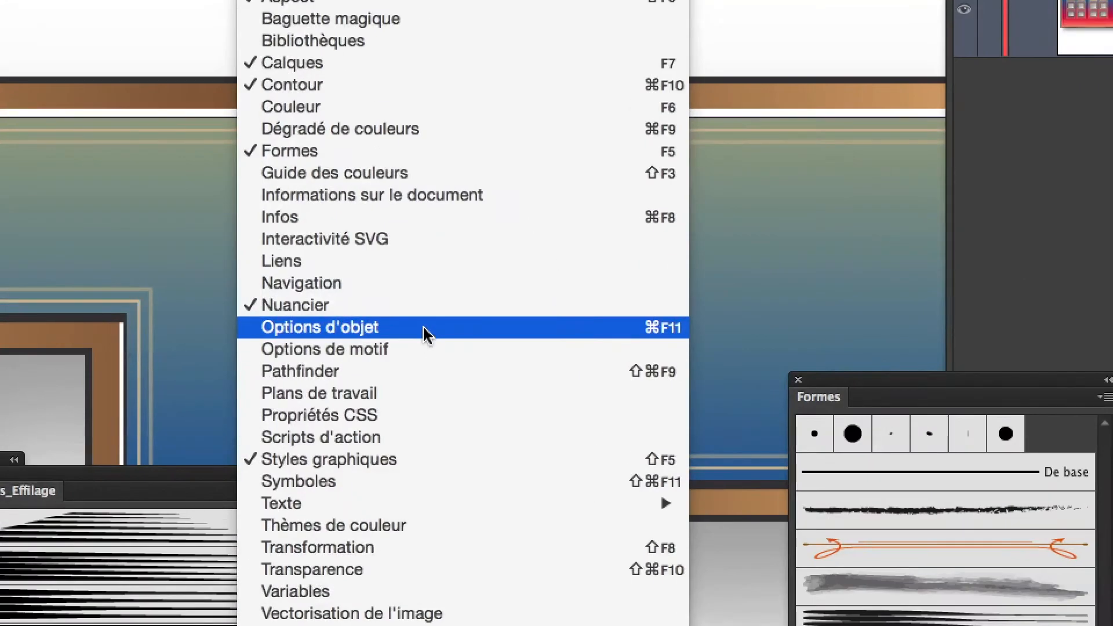
pyautogui.click(423, 331)
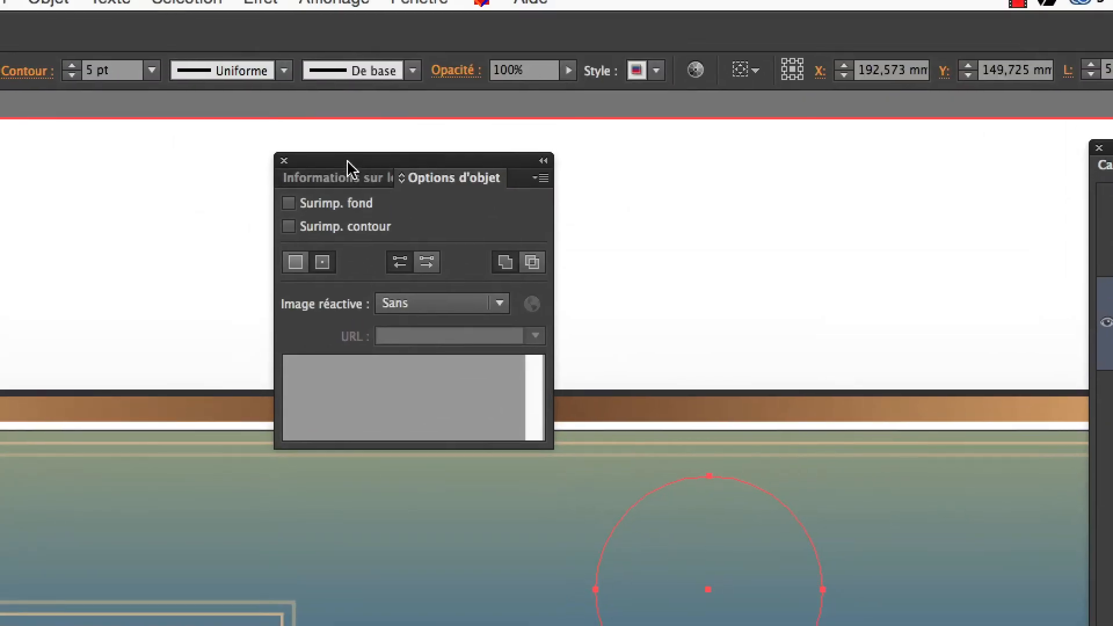
# Reduce the object options (Options d'objet) to the overprint settings only, and show all of them again
pyautogui.moveTo(347, 163); pyautogui.dragTo(543, 213)
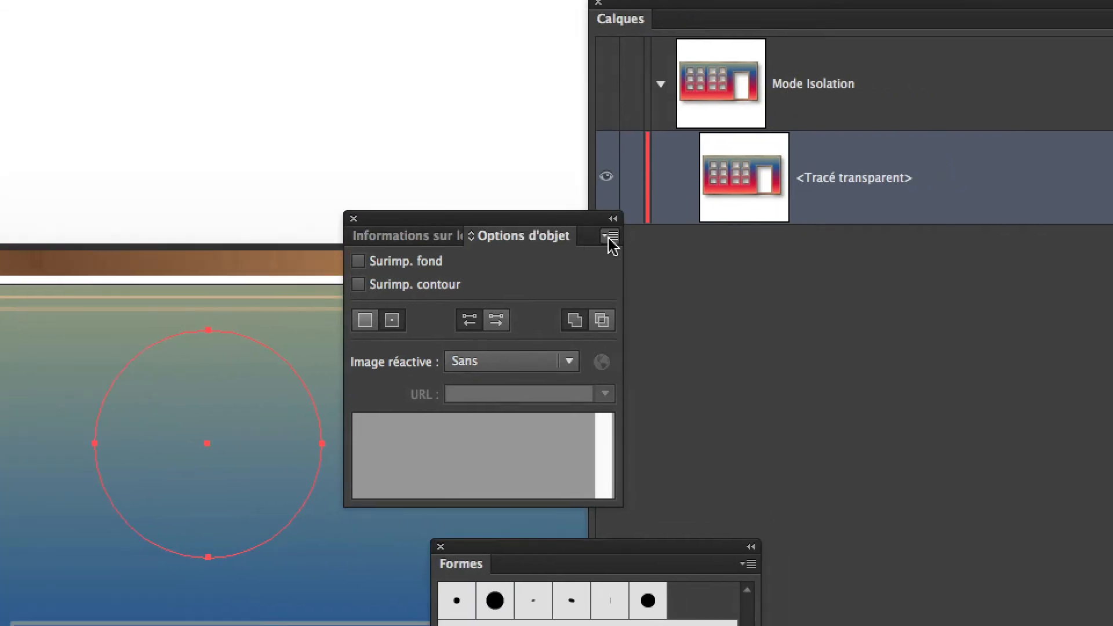
pyautogui.click(727, 217)
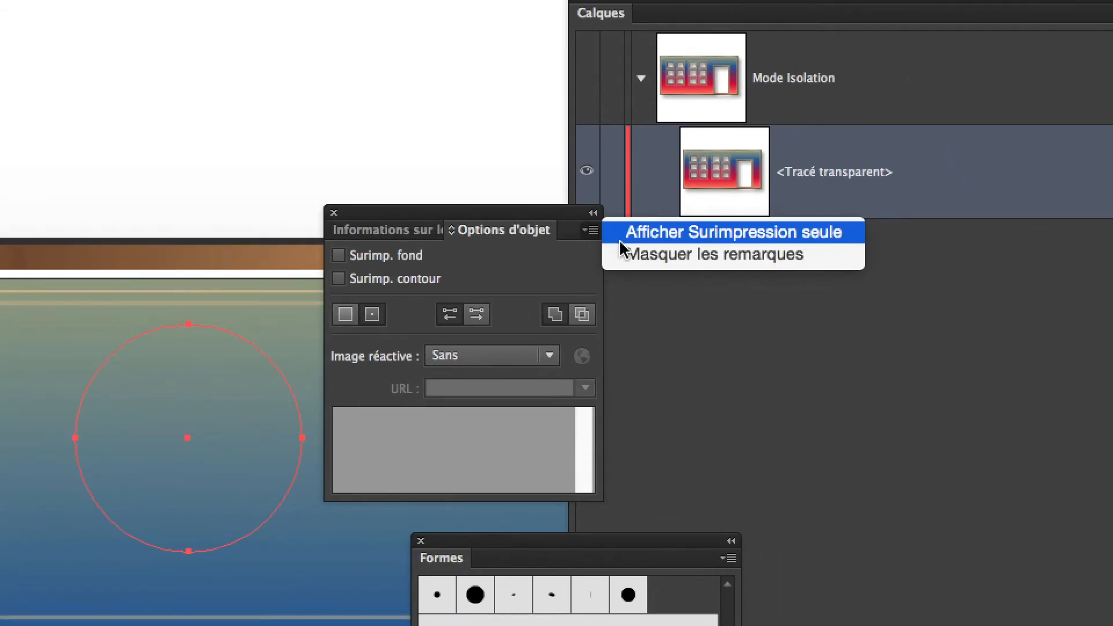
pyautogui.click(620, 238)
pyautogui.moveTo(582, 238); pyautogui.dragTo(450, 206)
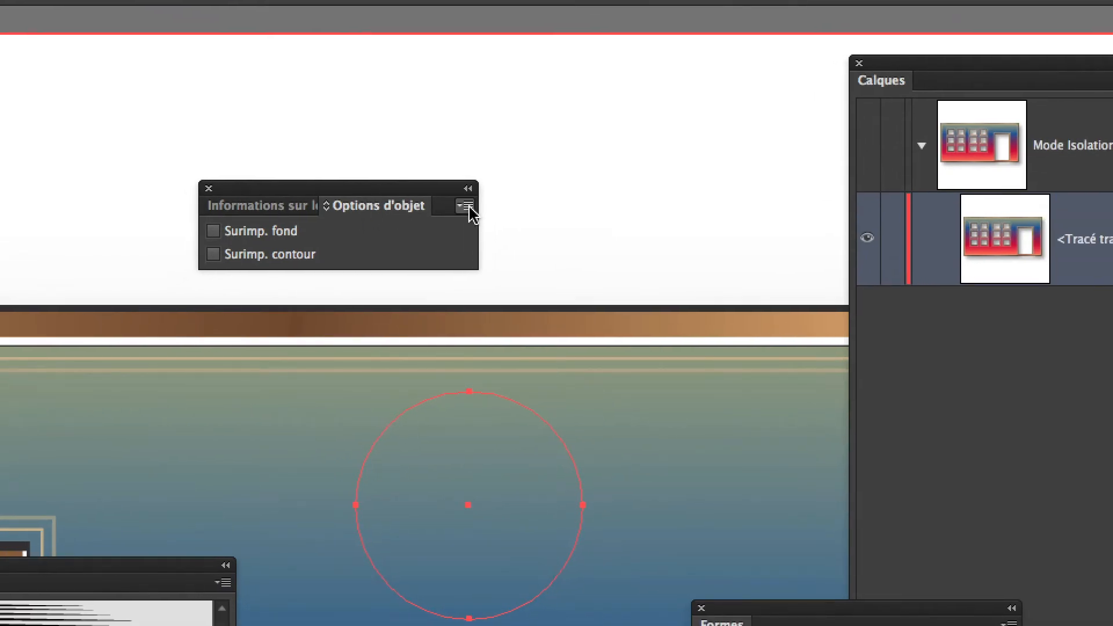
pyautogui.click(443, 212)
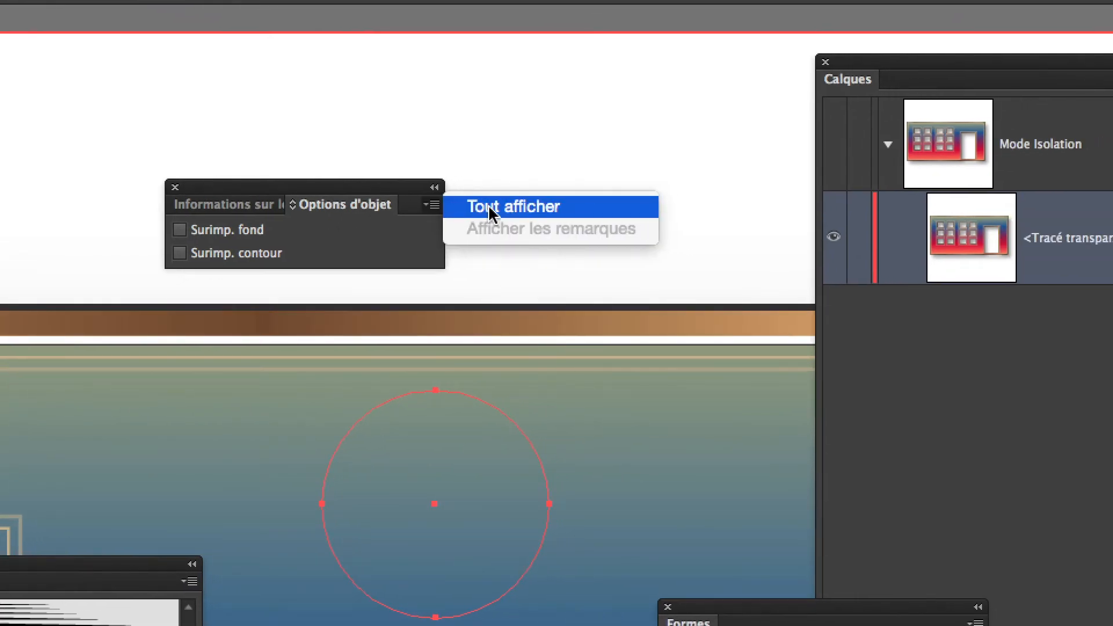
pyautogui.click(489, 209)
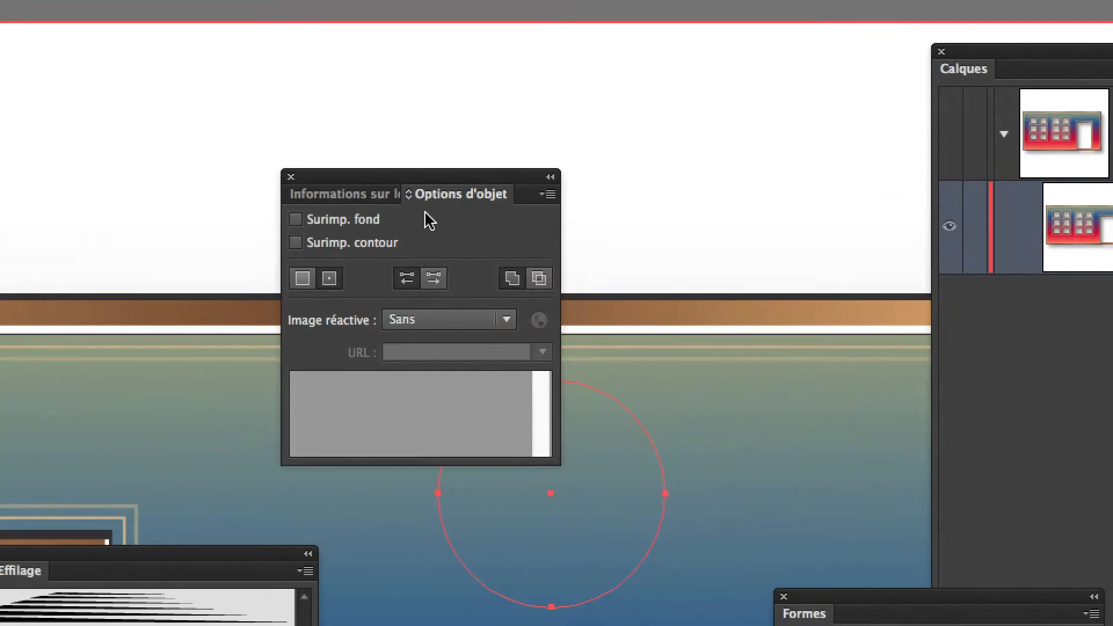
pyautogui.moveTo(415, 178); pyautogui.dragTo(275, 245)
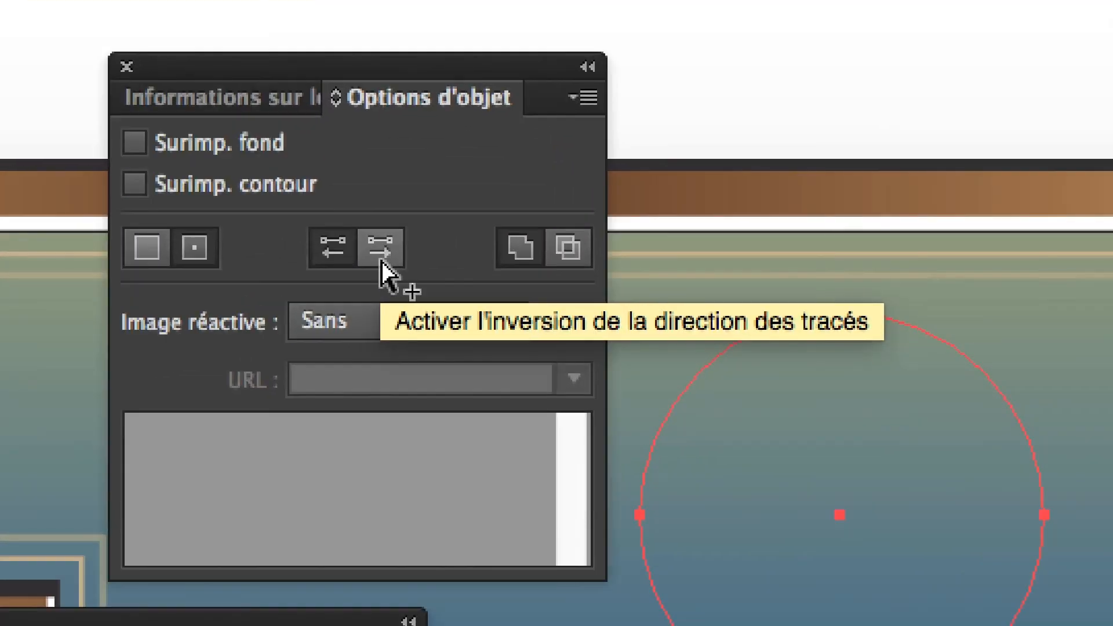
# Reverse the circle's path direction in the object options so that it cuts a round window above the door
pyautogui.click(381, 261)
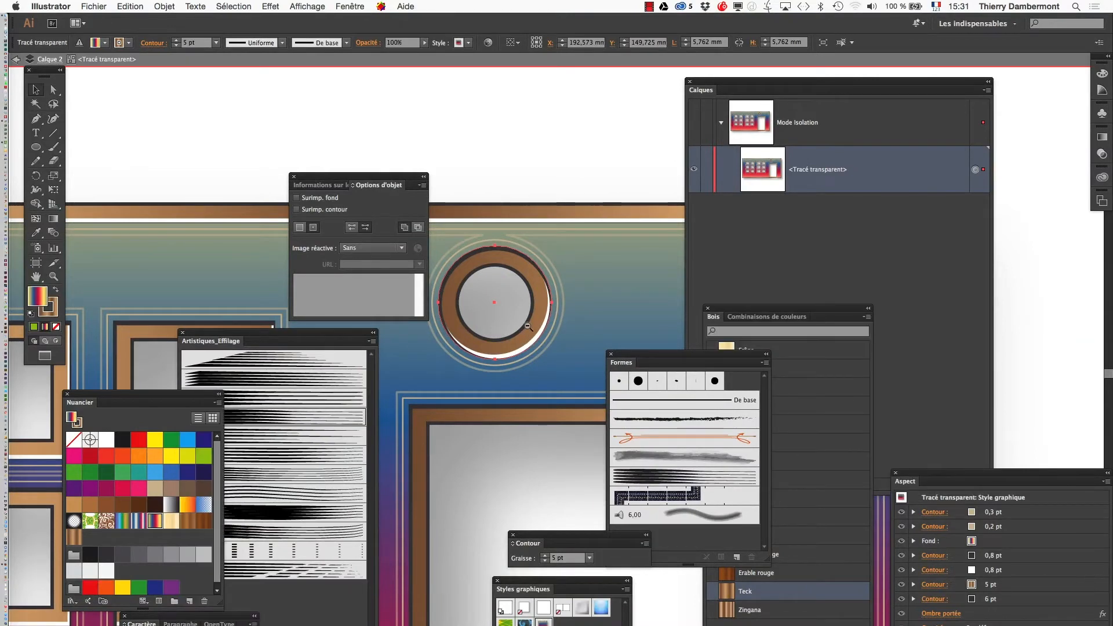
pyautogui.keyDown('alt'); pyautogui.keyDown('super'); pyautogui.click(529, 328); pyautogui.keyUp('super'); pyautogui.keyUp('alt')
pyautogui.keyDown('alt'); pyautogui.keyDown('super'); pyautogui.click(541, 354); pyautogui.keyUp('super'); pyautogui.keyUp('alt')
pyautogui.moveTo(533, 351); pyautogui.dragTo(489, 202)
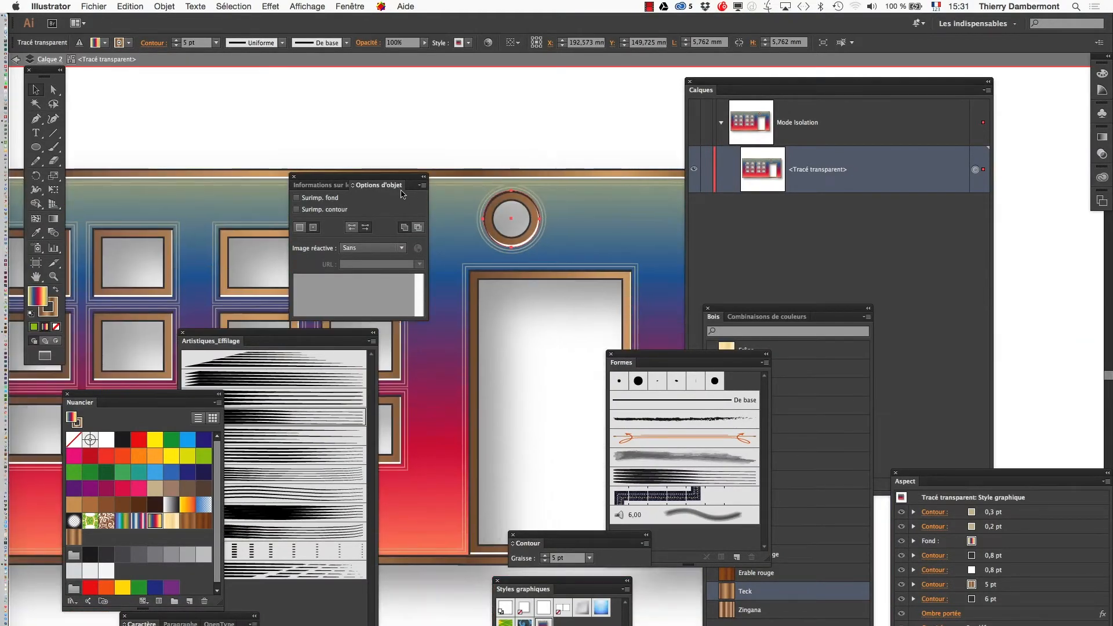
pyautogui.moveTo(401, 190); pyautogui.dragTo(333, 179)
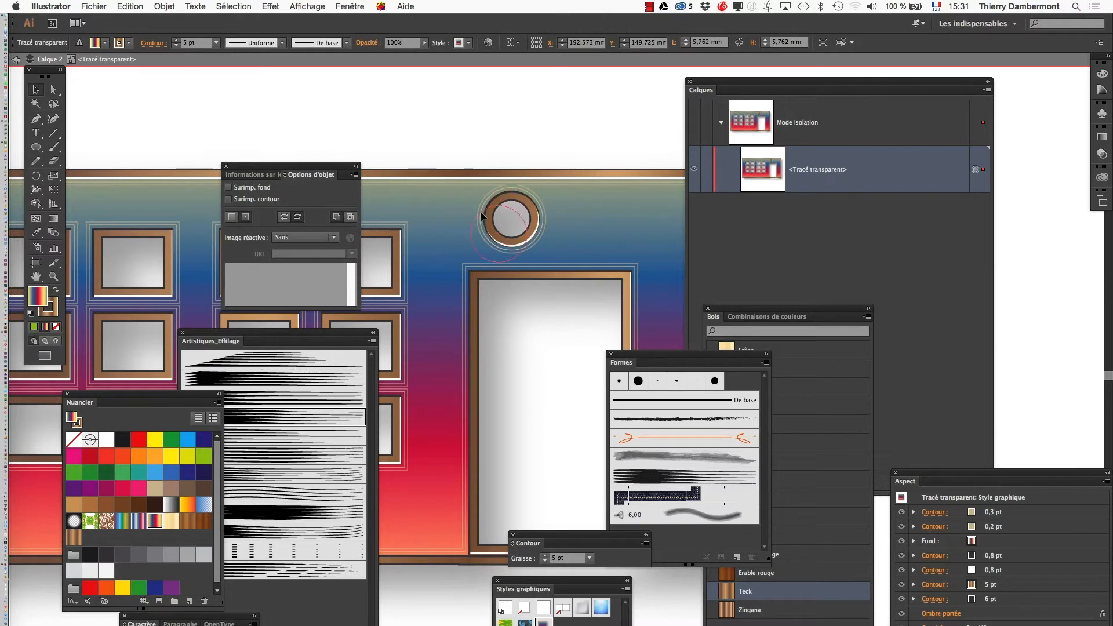
# Slide the circle along the wall to about X 188.3 mm, and on to the façade's upper-right corner at about X 208.4 mm, Y 150.4 mm
pyautogui.moveTo(444, 209); pyautogui.dragTo(445, 210)
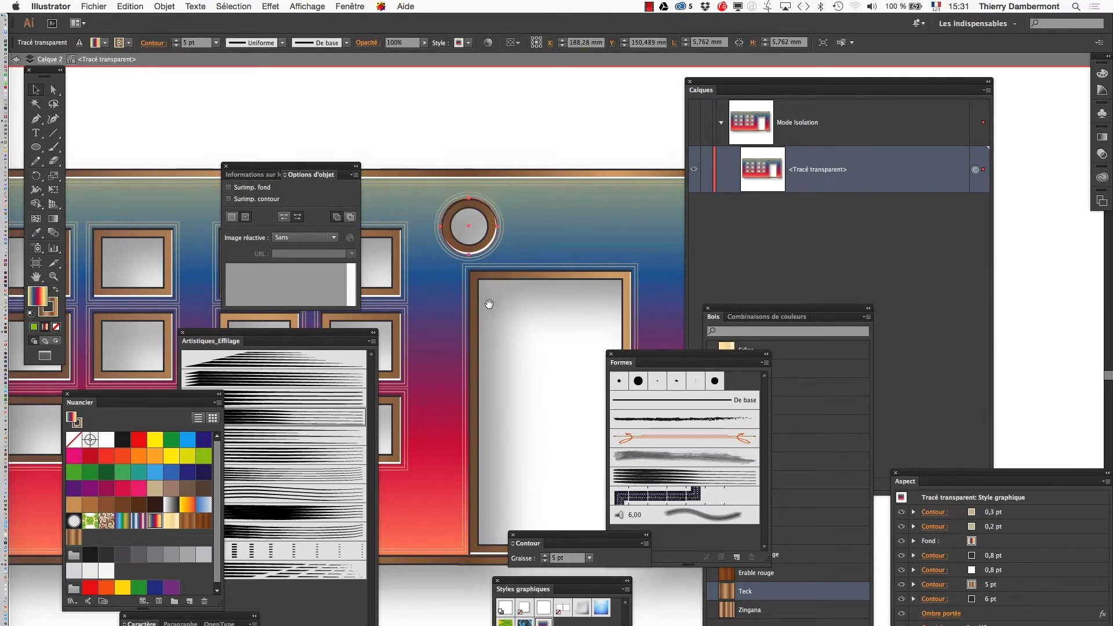
pyautogui.moveTo(489, 303); pyautogui.dragTo(439, 185)
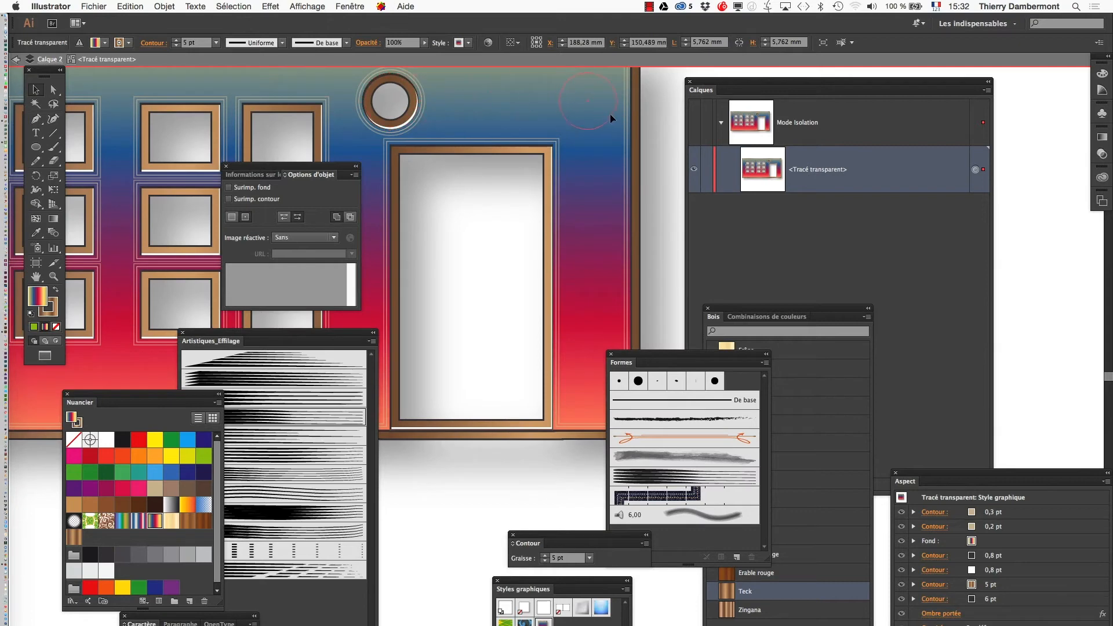
pyautogui.moveTo(610, 113); pyautogui.dragTo(594, 179)
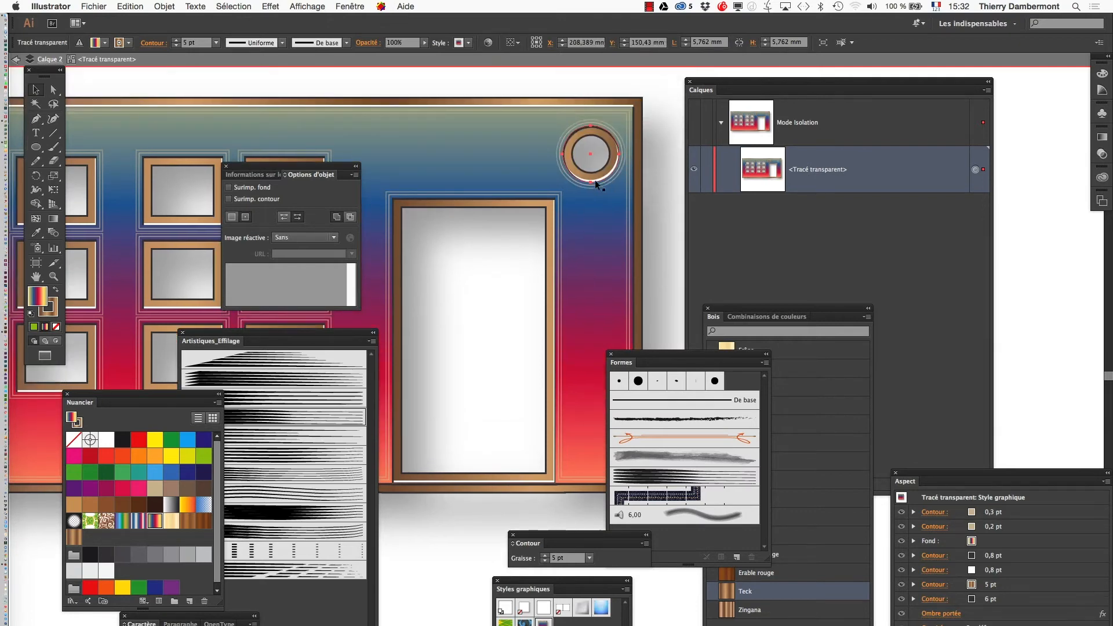
pyautogui.scroll(1, 589, 164)
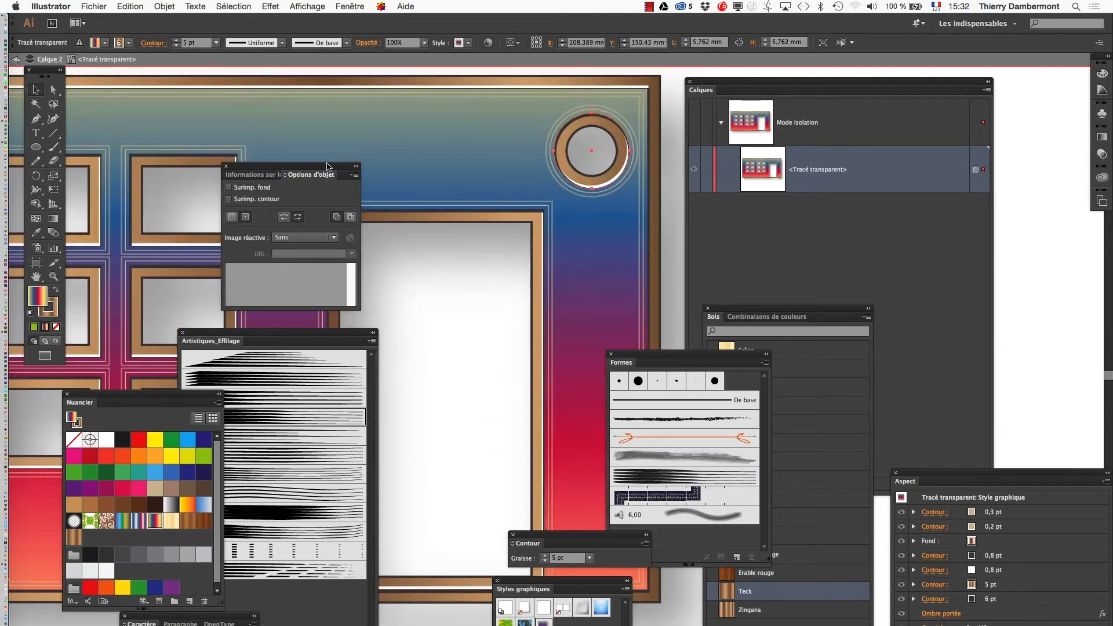
pyautogui.moveTo(319, 169); pyautogui.dragTo(306, 220)
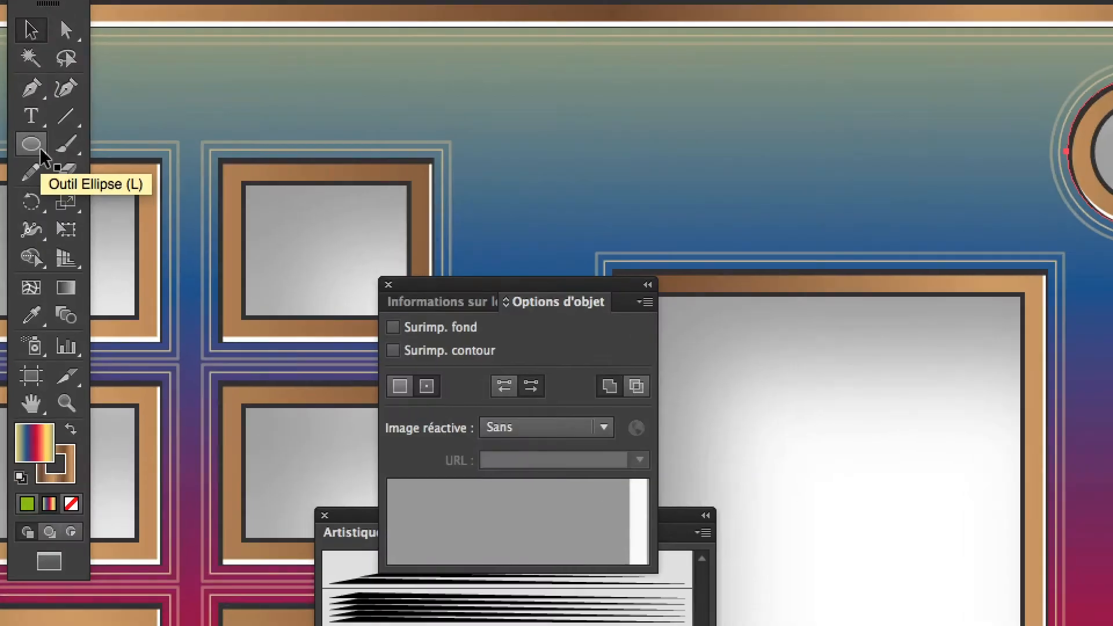
# Draw a small five-pointed star on the wall above the door with the Star tool and reverse its path direction
pyautogui.moveTo(41, 155); pyautogui.dragTo(126, 254)
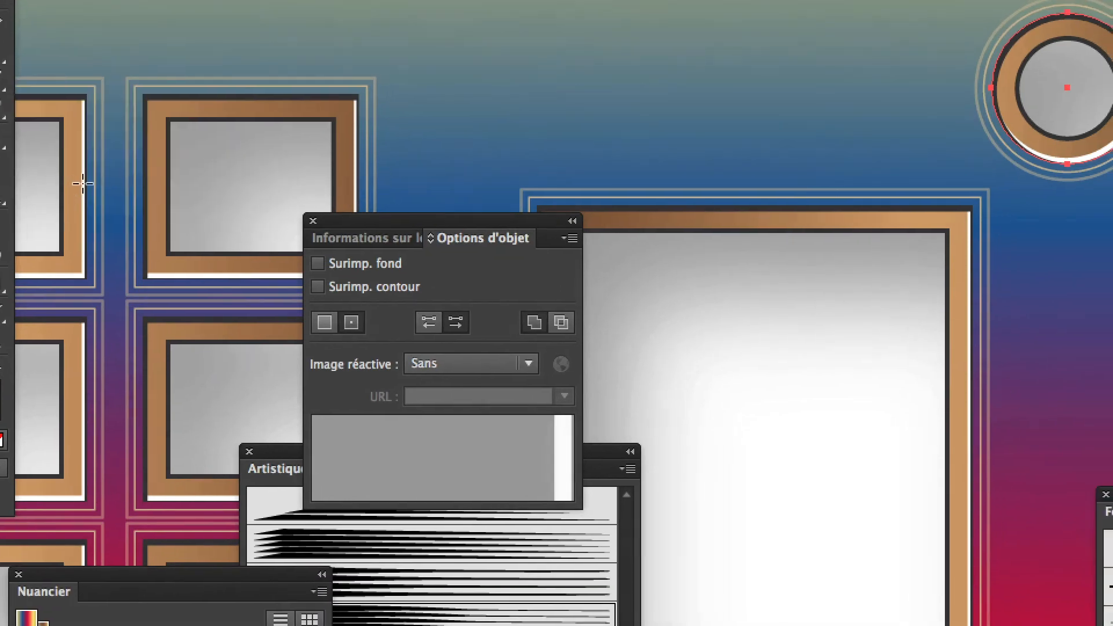
pyautogui.moveTo(648, 58); pyautogui.dragTo(701, 82)
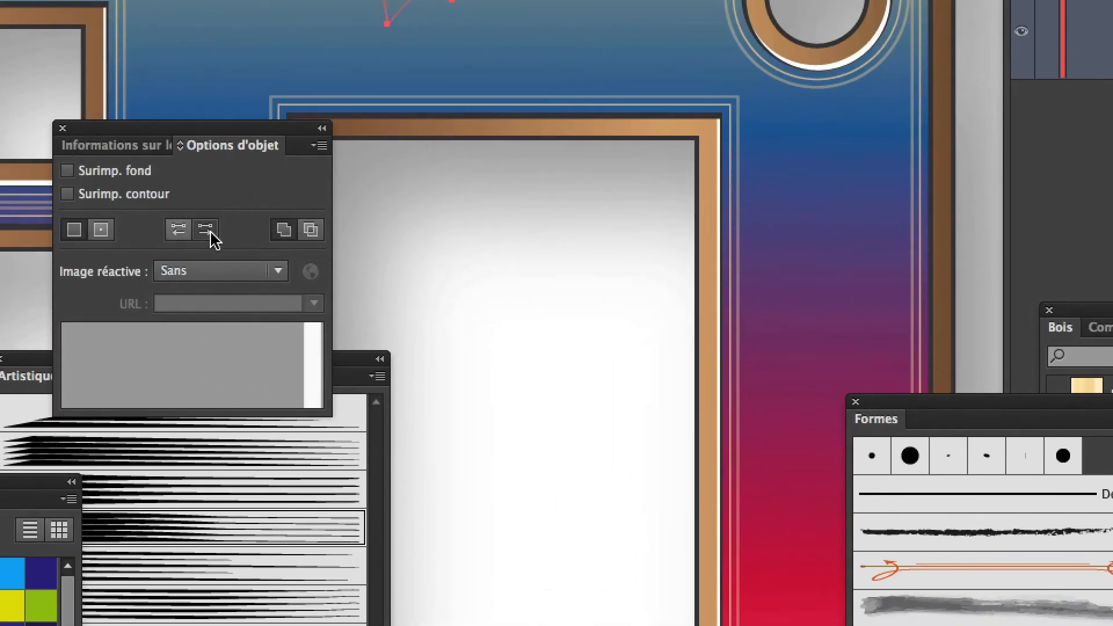
pyautogui.click(126, 348)
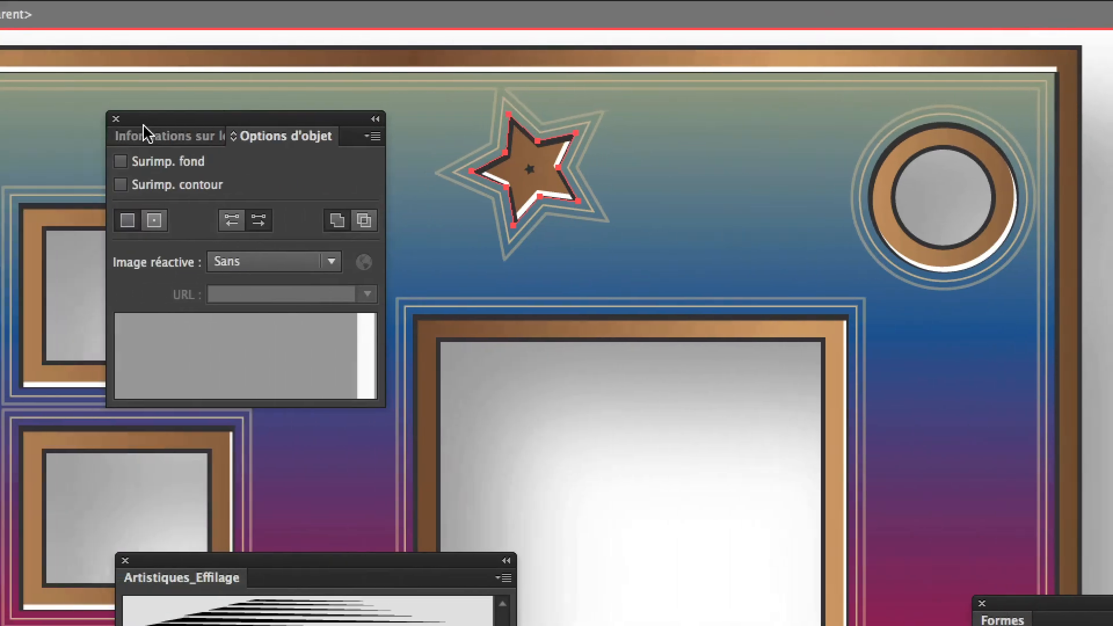
pyautogui.moveTo(138, 121); pyautogui.dragTo(796, 109)
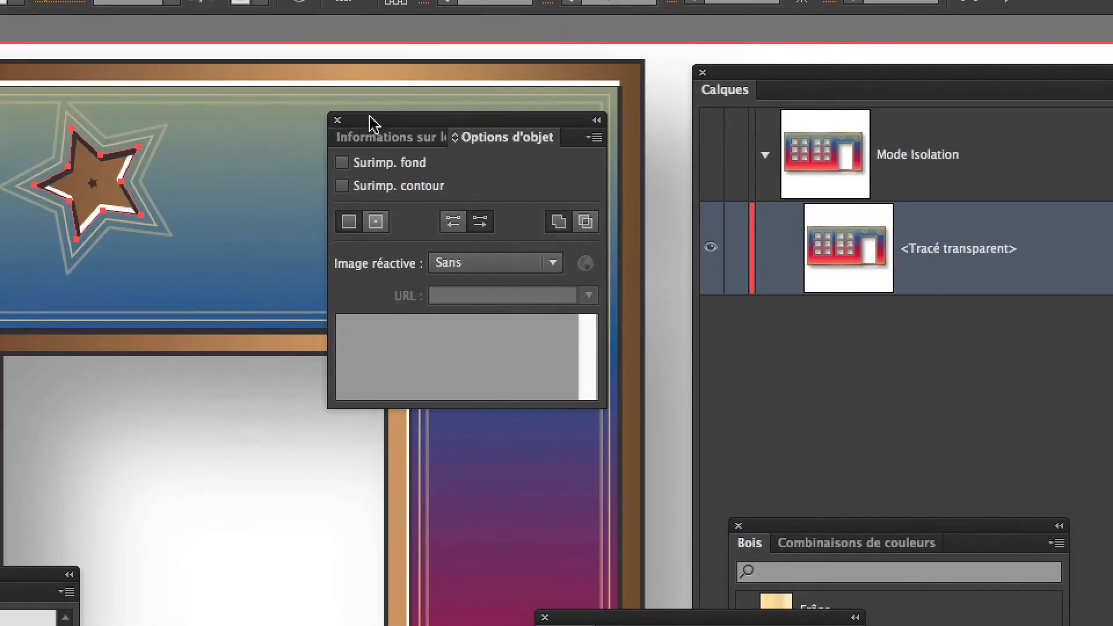
pyautogui.moveTo(438, 76); pyautogui.dragTo(620, 74)
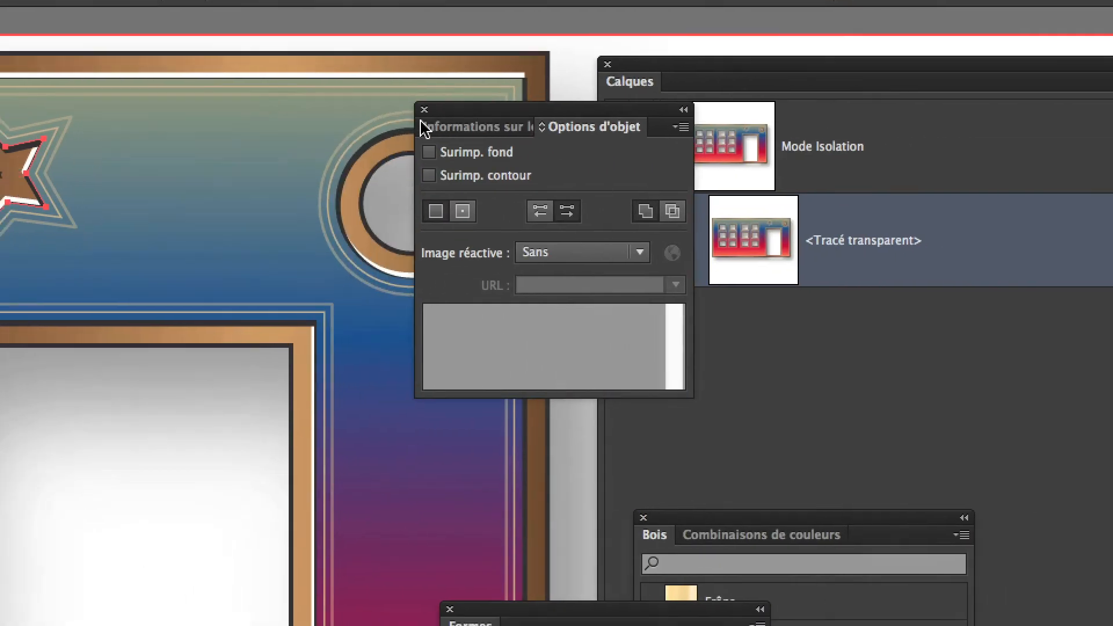
# Duplicate the small star between the first star and the circle, and draw a larger star overlapping the windows and the door
pyautogui.moveTo(344, 149); pyautogui.dragTo(385, 175)
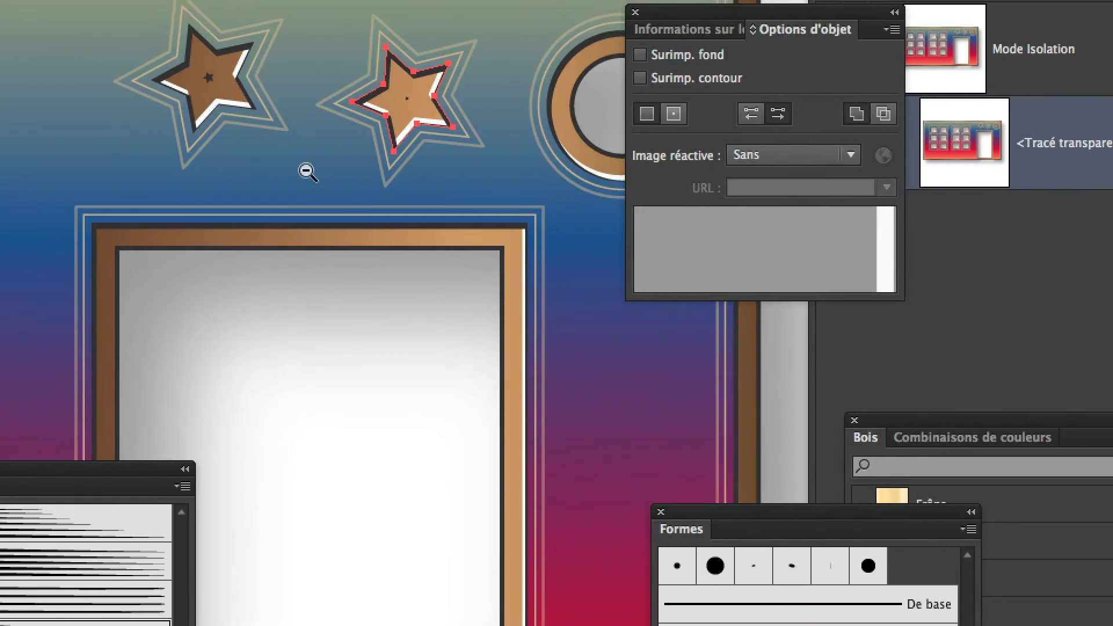
pyautogui.keyDown('alt'); pyautogui.keyDown('super'); pyautogui.click(306, 173); pyautogui.keyUp('super'); pyautogui.keyUp('alt')
pyautogui.keyDown('alt'); pyautogui.keyDown('super'); pyautogui.click(376, 420); pyautogui.keyUp('super'); pyautogui.keyUp('alt')
pyautogui.moveTo(477, 499); pyautogui.dragTo(463, 486)
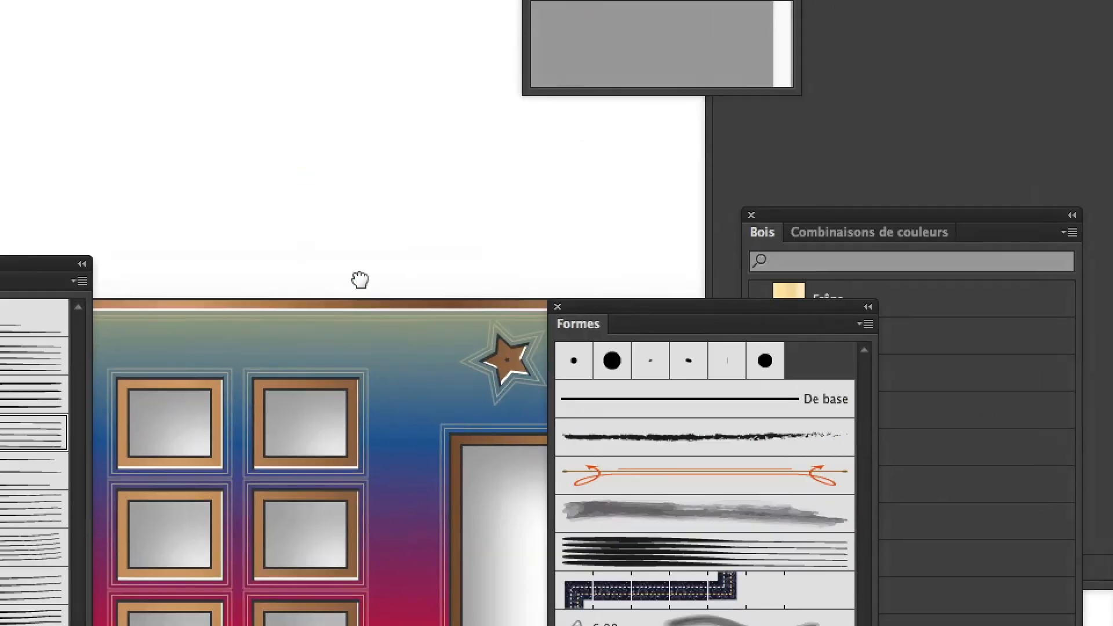
pyautogui.moveTo(359, 280); pyautogui.dragTo(283, 218)
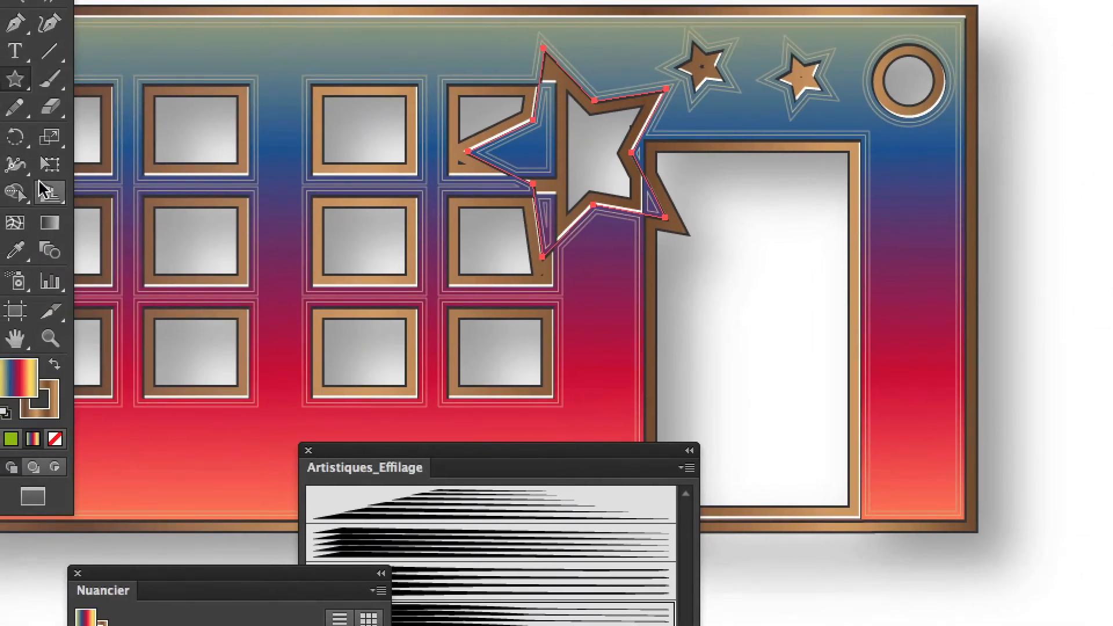
# Shrink the large star with the Free Transform tool and place it inside the upper part of the door opening
pyautogui.click(49, 165)
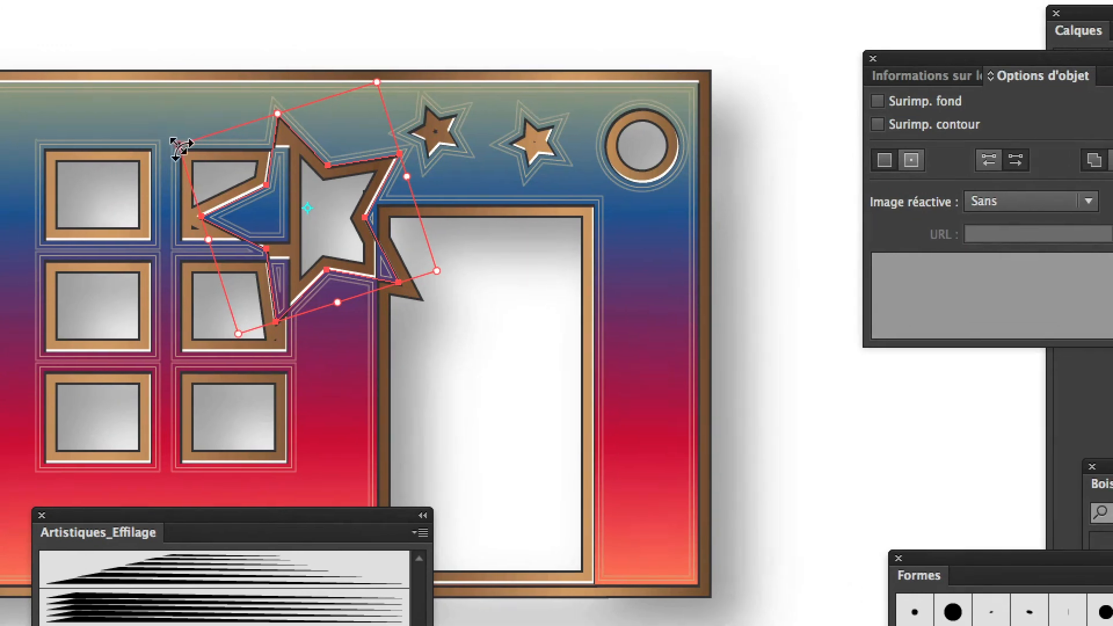
pyautogui.moveTo(406, 90); pyautogui.dragTo(518, 134)
pyautogui.moveTo(219, 164); pyautogui.dragTo(318, 212)
pyautogui.moveTo(255, 180); pyautogui.dragTo(337, 255)
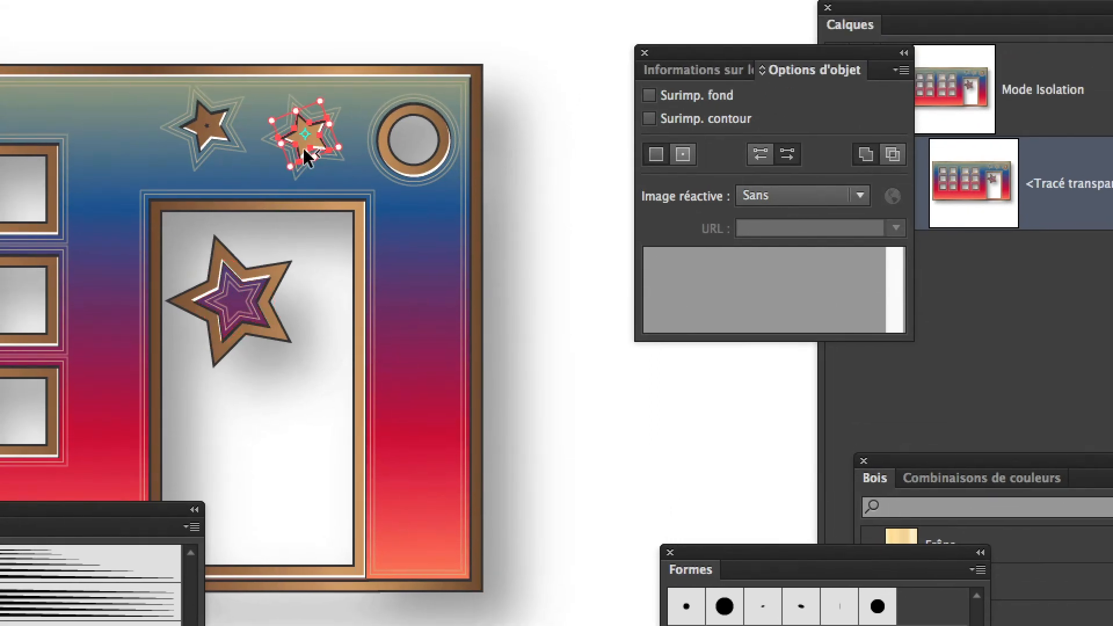
# Move the duplicated small star into the lower part of the door opening and enlarge the star remaining above the door
pyautogui.moveTo(308, 156); pyautogui.dragTo(299, 262)
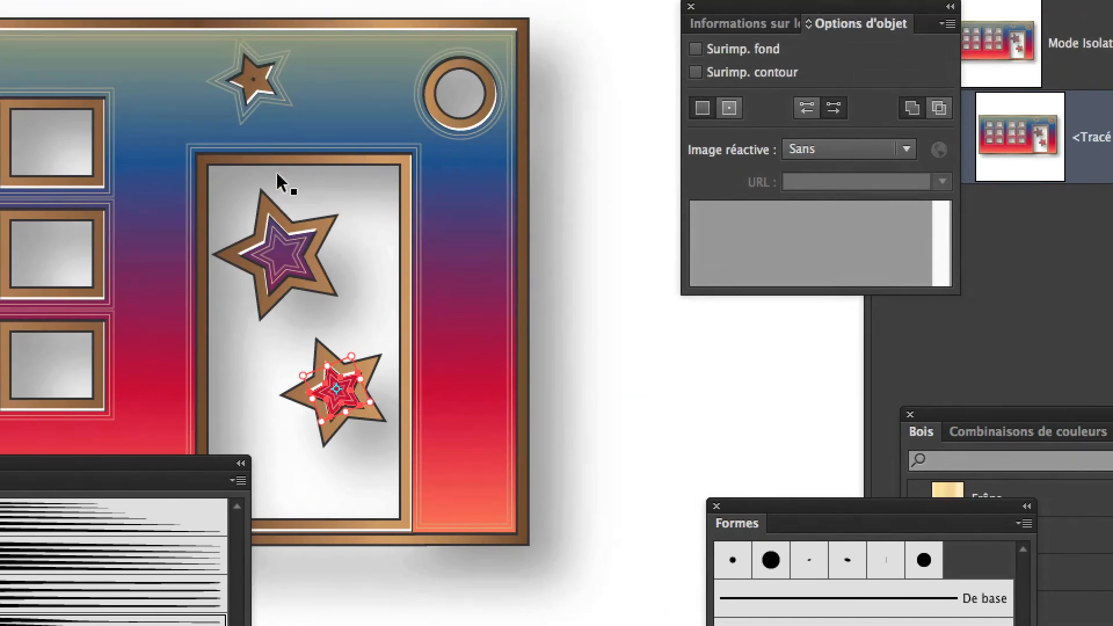
pyautogui.click(258, 97)
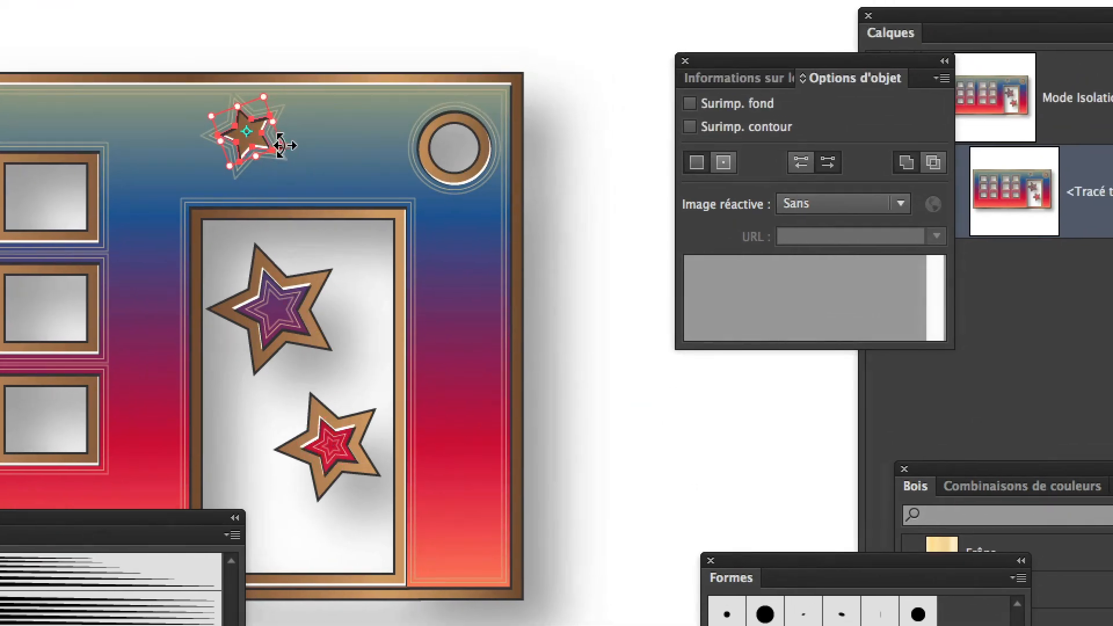
pyautogui.moveTo(281, 145); pyautogui.dragTo(327, 164)
# Lower the top edge of the door opening until its frame overlaps the upper star, and deselect everything
pyautogui.press('super+a')
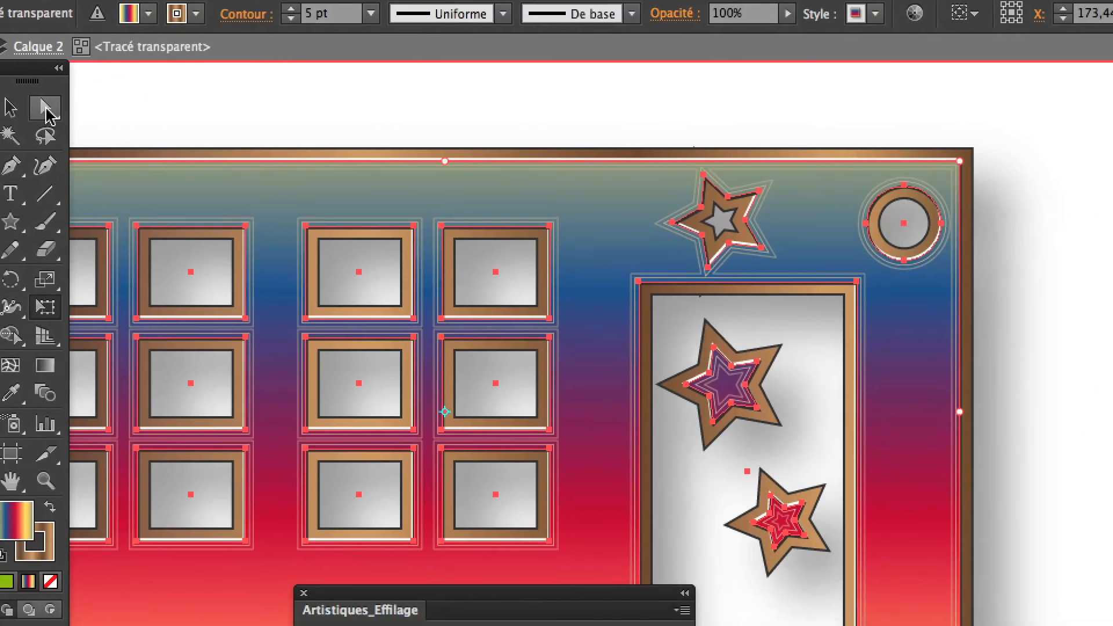
pyautogui.click(45, 108)
pyautogui.click(76, 122)
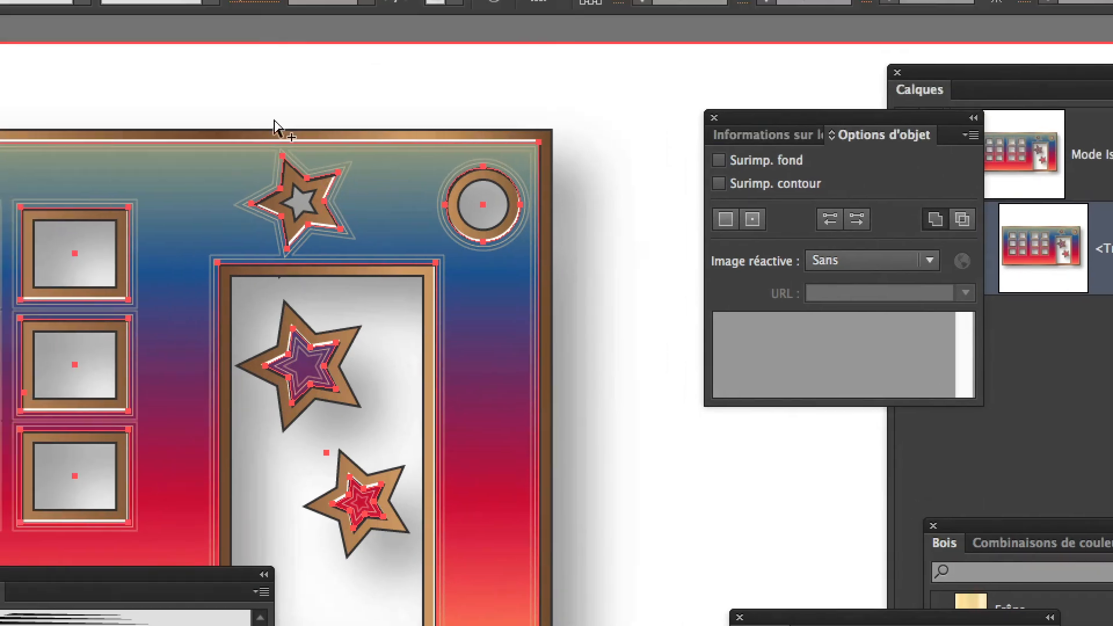
pyautogui.click(255, 110)
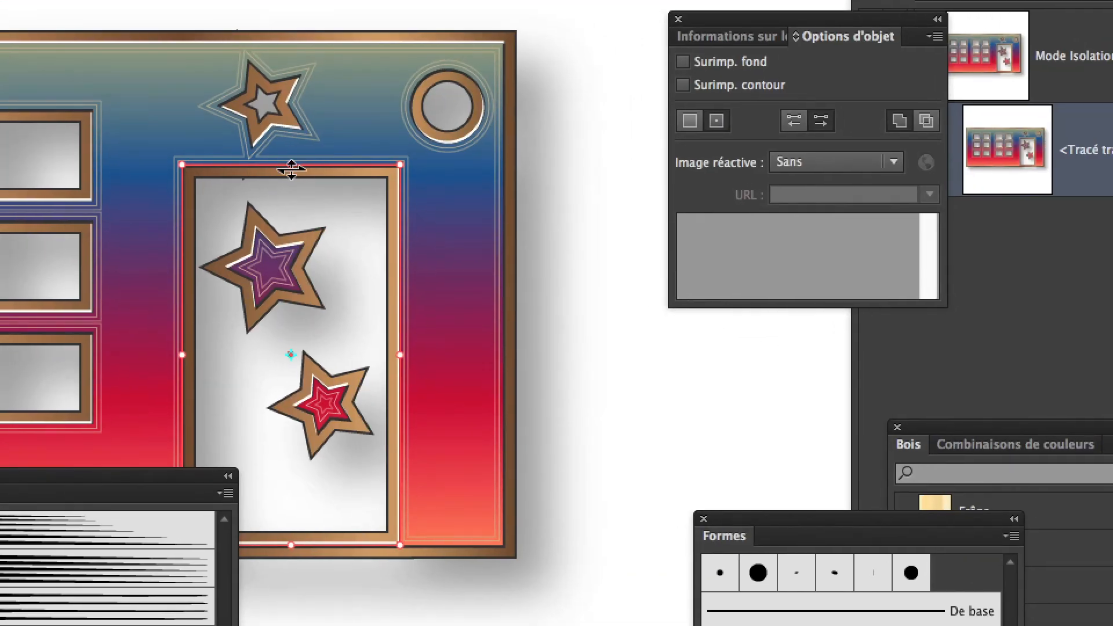
pyautogui.moveTo(292, 179); pyautogui.dragTo(287, 212)
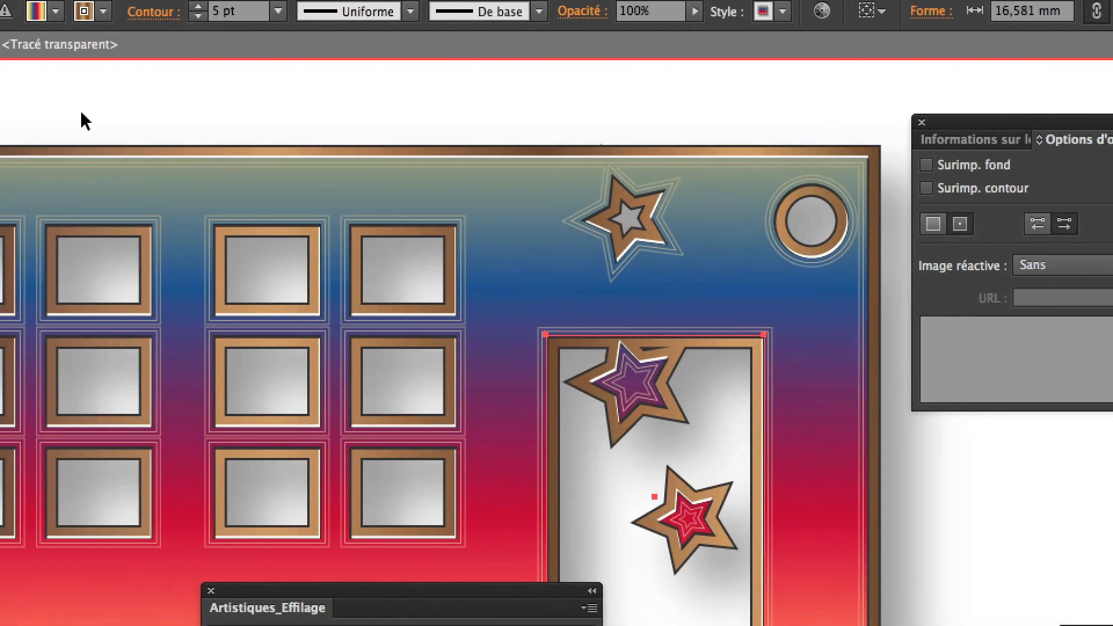
pyautogui.click(168, 123)
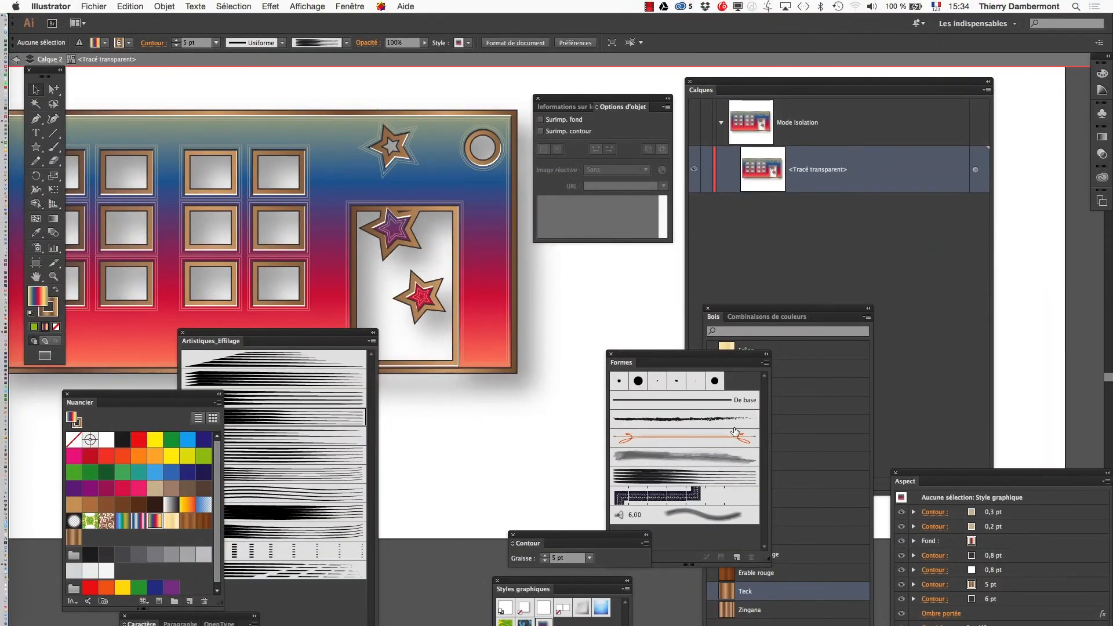
# Leave isolation mode and bring the whole artwork, with the San Francisco lettering and the façade, into view
pyautogui.keyDown('alt'); pyautogui.click(398, 267); pyautogui.keyUp('alt')
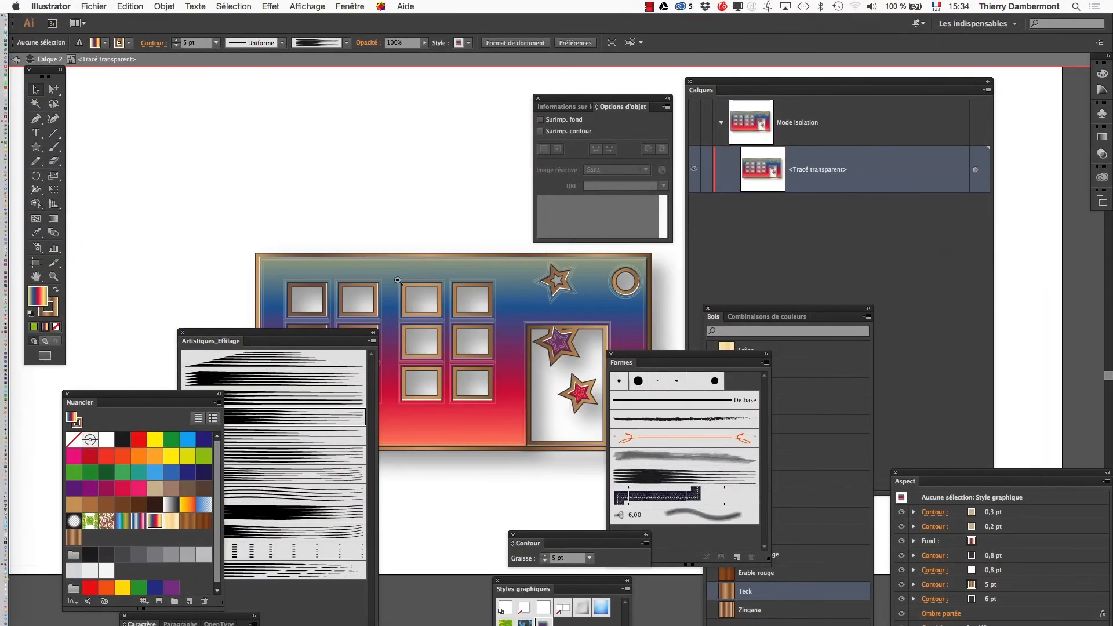
pyautogui.keyDown('alt'); pyautogui.keyDown('super'); pyautogui.click(470, 348); pyautogui.keyUp('super'); pyautogui.keyUp('alt')
pyautogui.moveTo(543, 368); pyautogui.dragTo(361, 214)
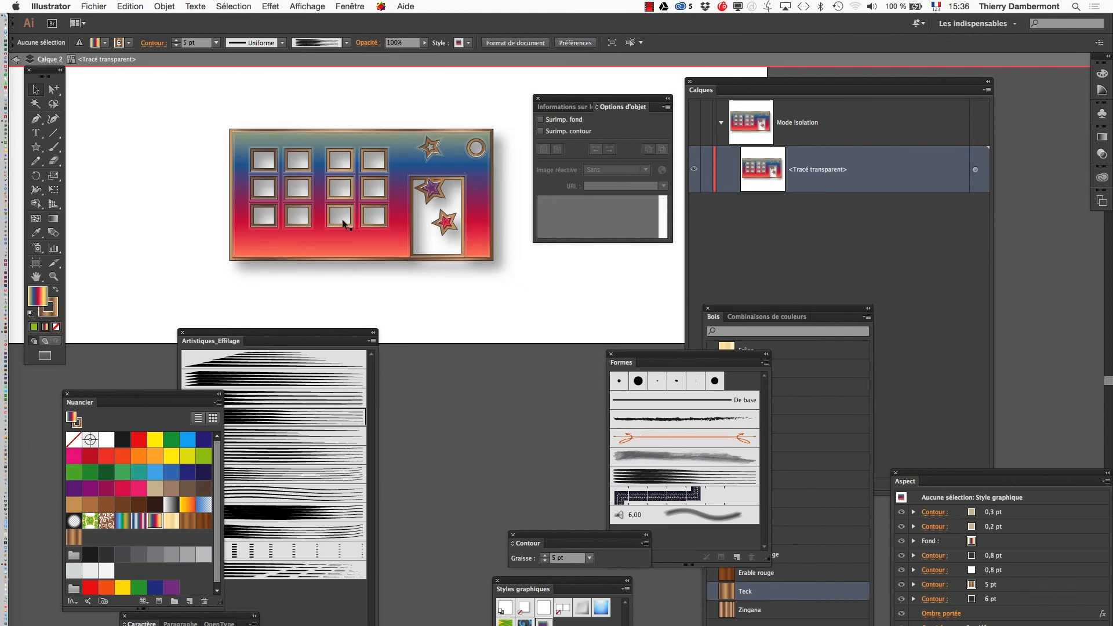
pyautogui.moveTo(256, 199); pyautogui.dragTo(416, 240)
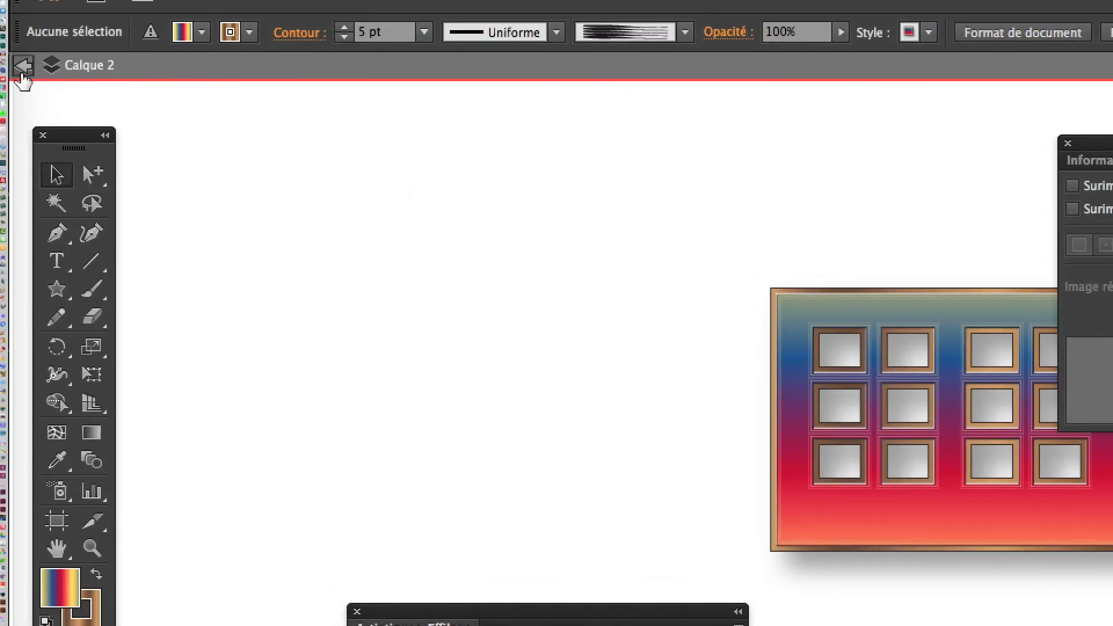
pyautogui.click(22, 69)
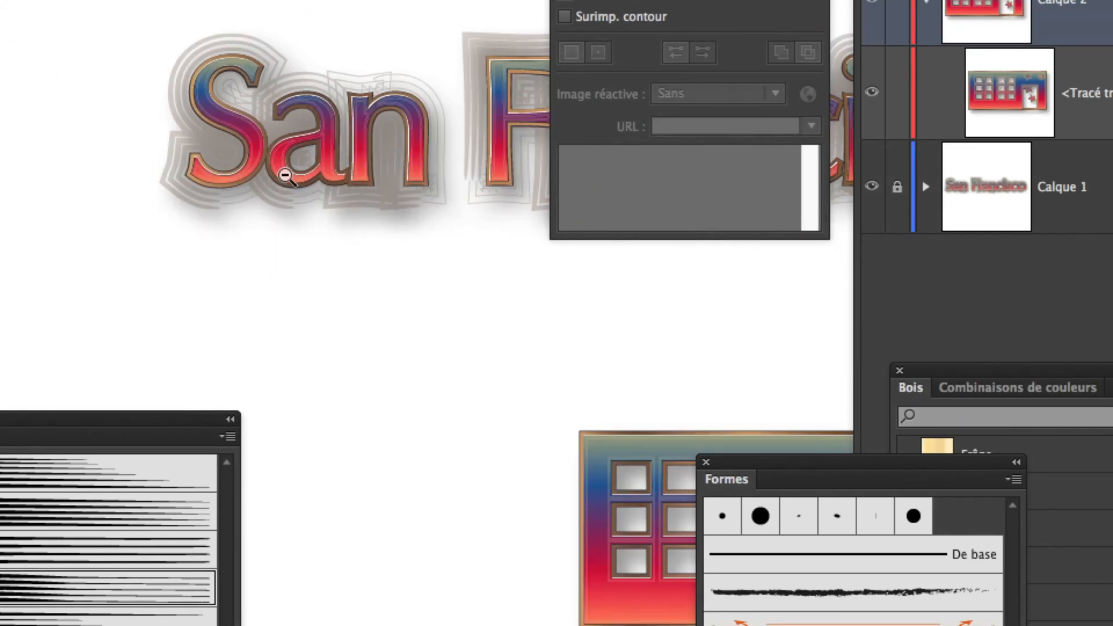
pyautogui.keyDown('alt'); pyautogui.keyDown('super'); pyautogui.click(287, 178); pyautogui.keyUp('super'); pyautogui.keyUp('alt')
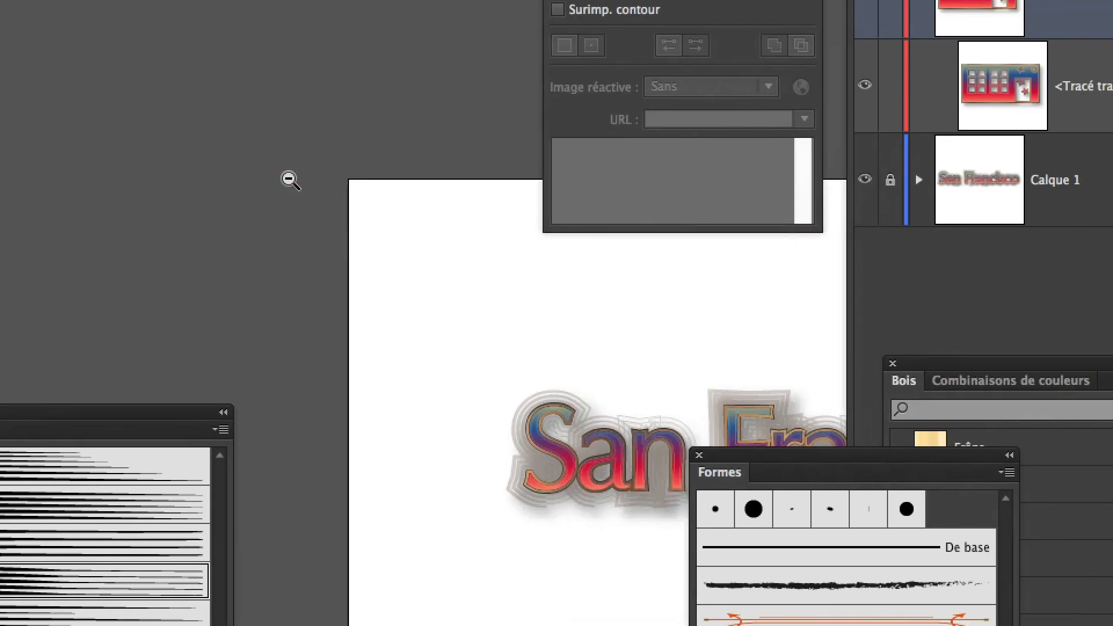
pyautogui.moveTo(573, 430); pyautogui.dragTo(81, 155)
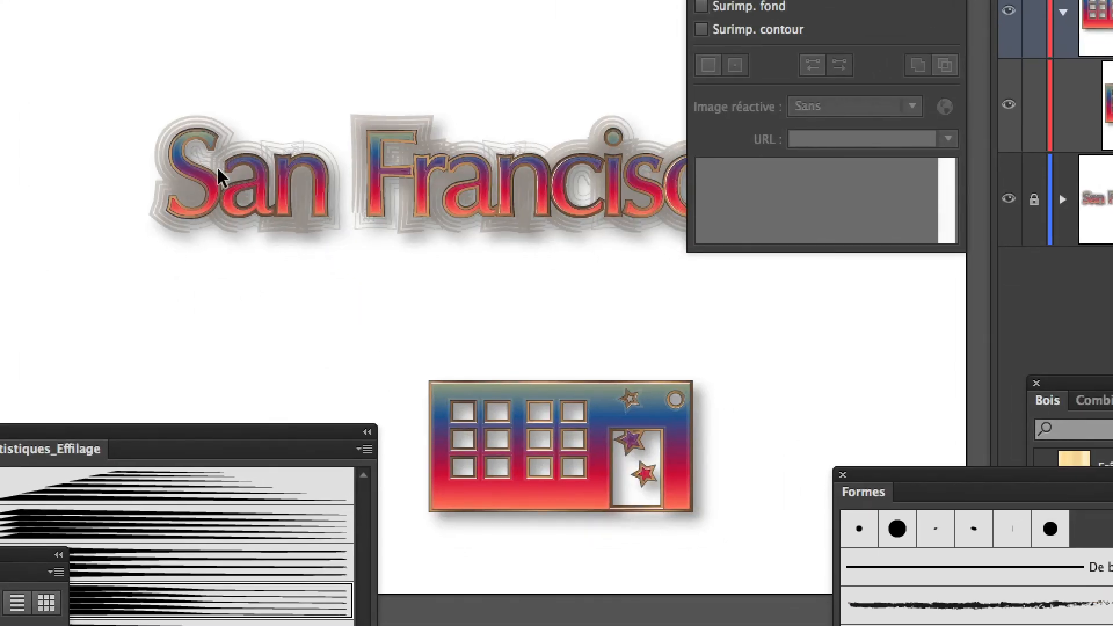